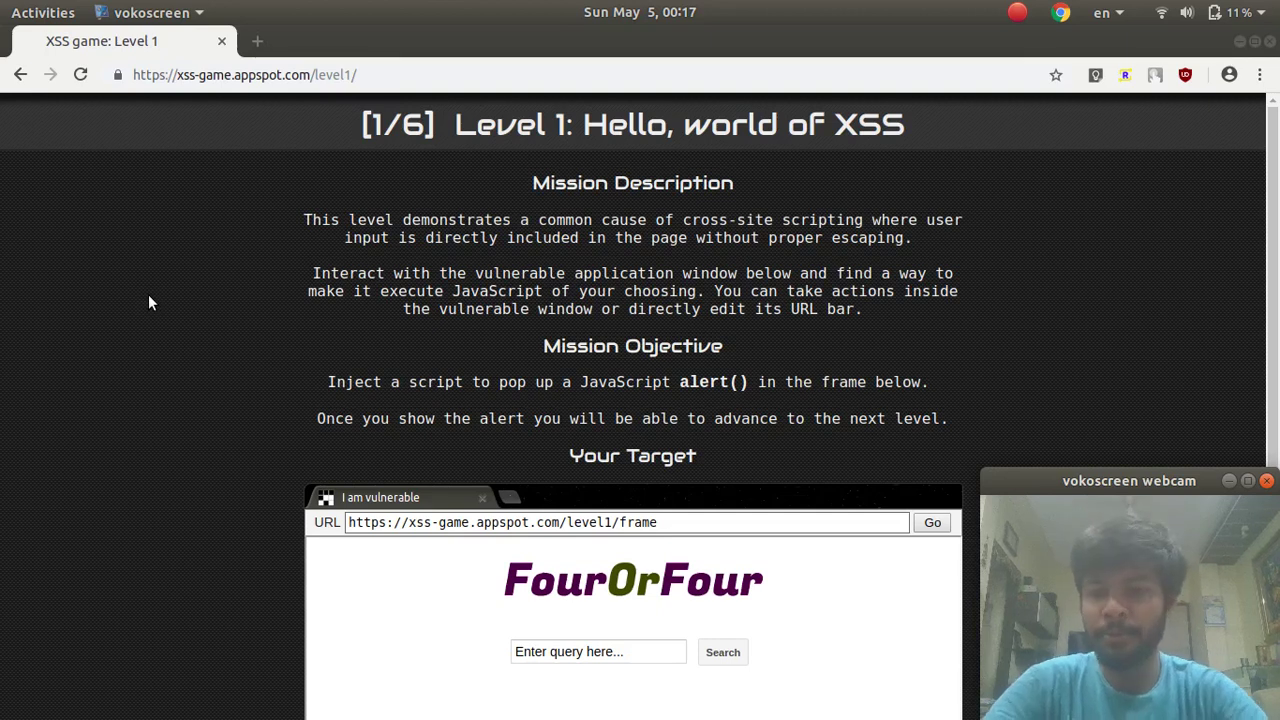
# Step: Search the FourOrFour frame for alert(1), which only echoes 'no results found'
pyautogui.scroll(-2, 148, 302)
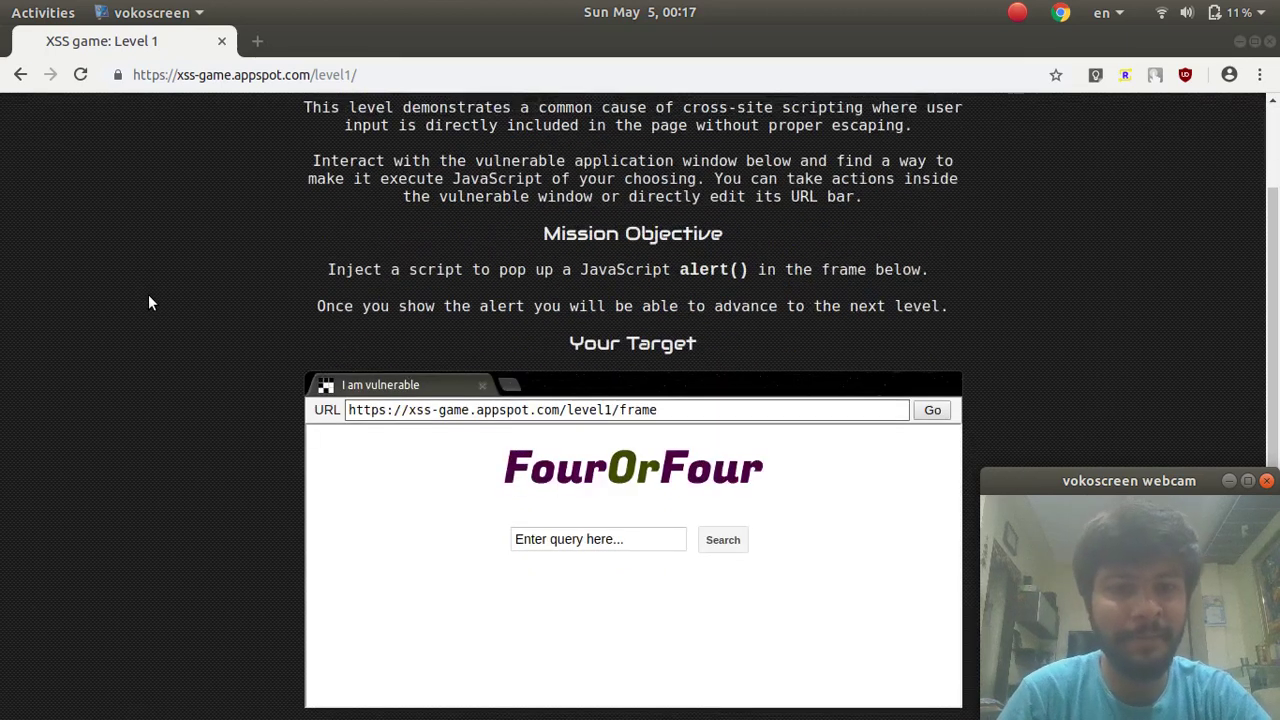
pyautogui.scroll(2, 148, 302)
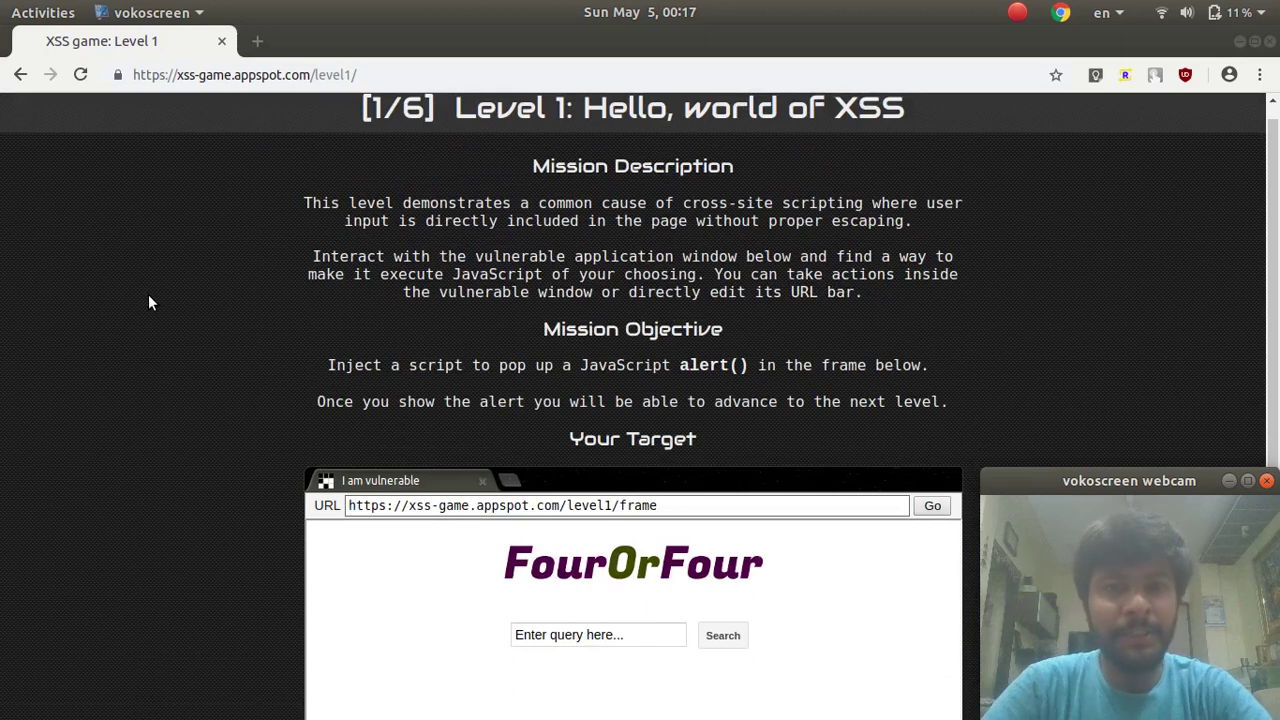
pyautogui.scroll(1, 148, 302)
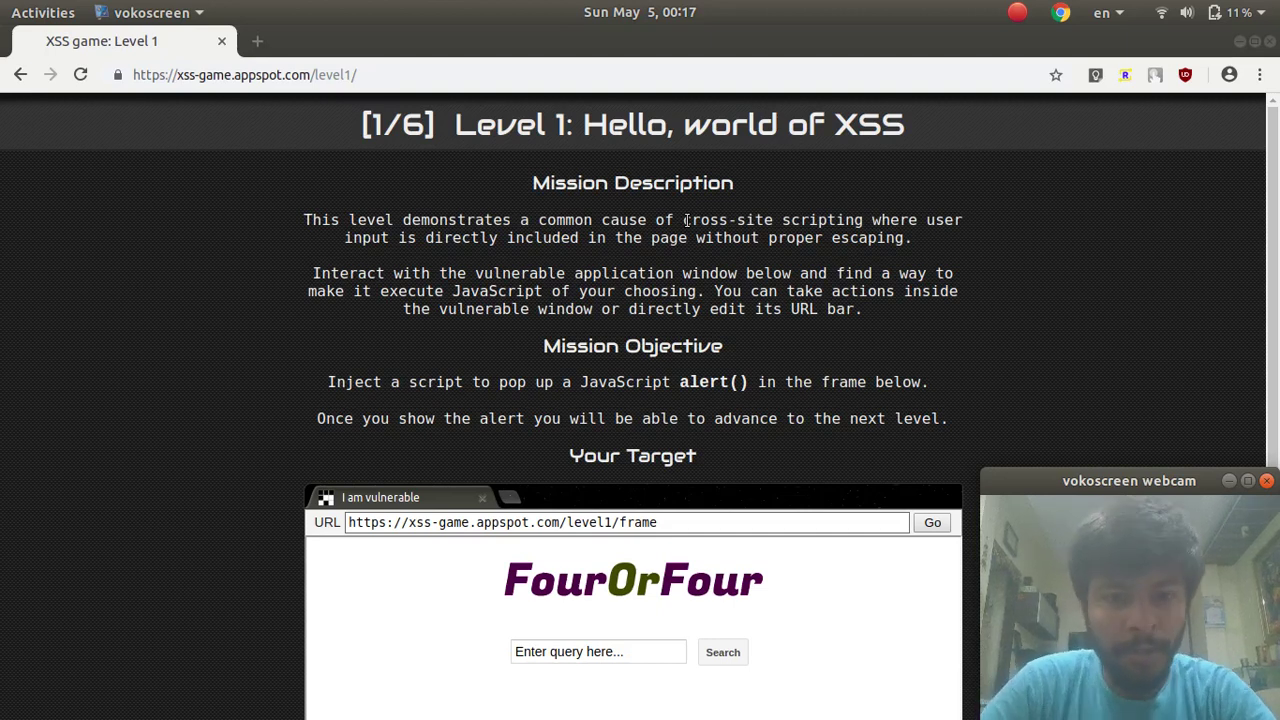
pyautogui.scroll(-4, 687, 220)
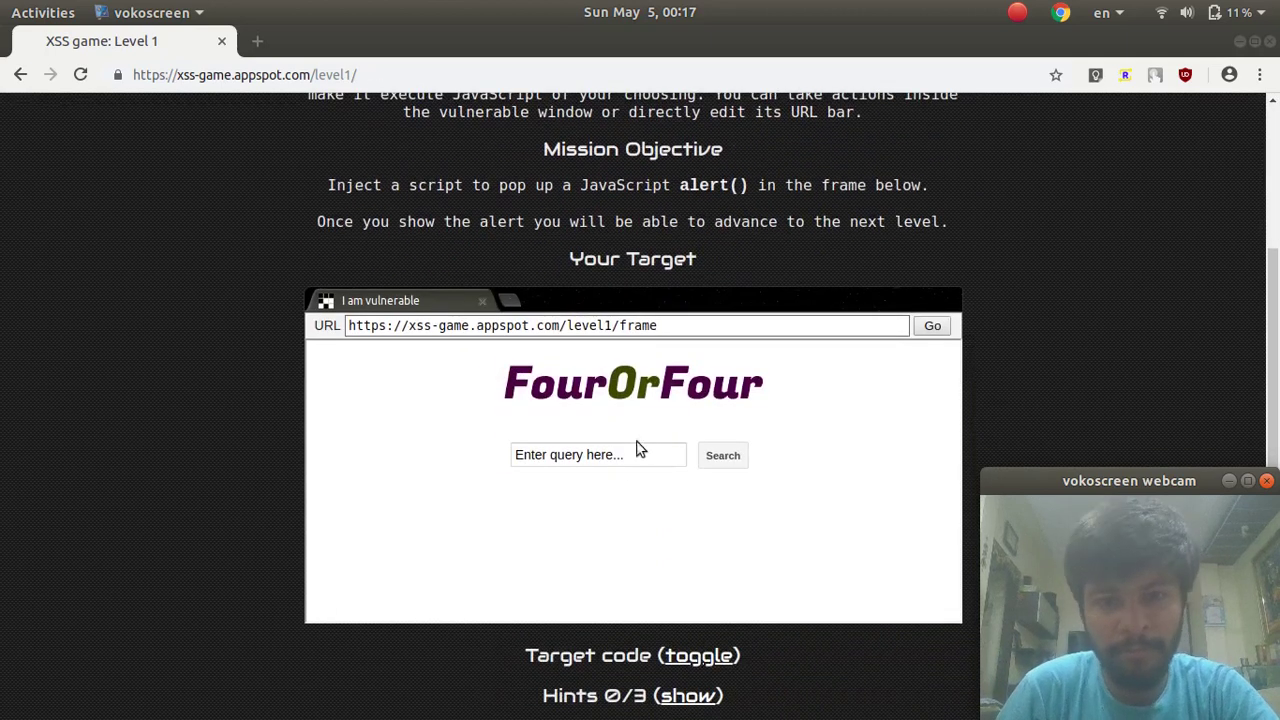
pyautogui.click(594, 456)
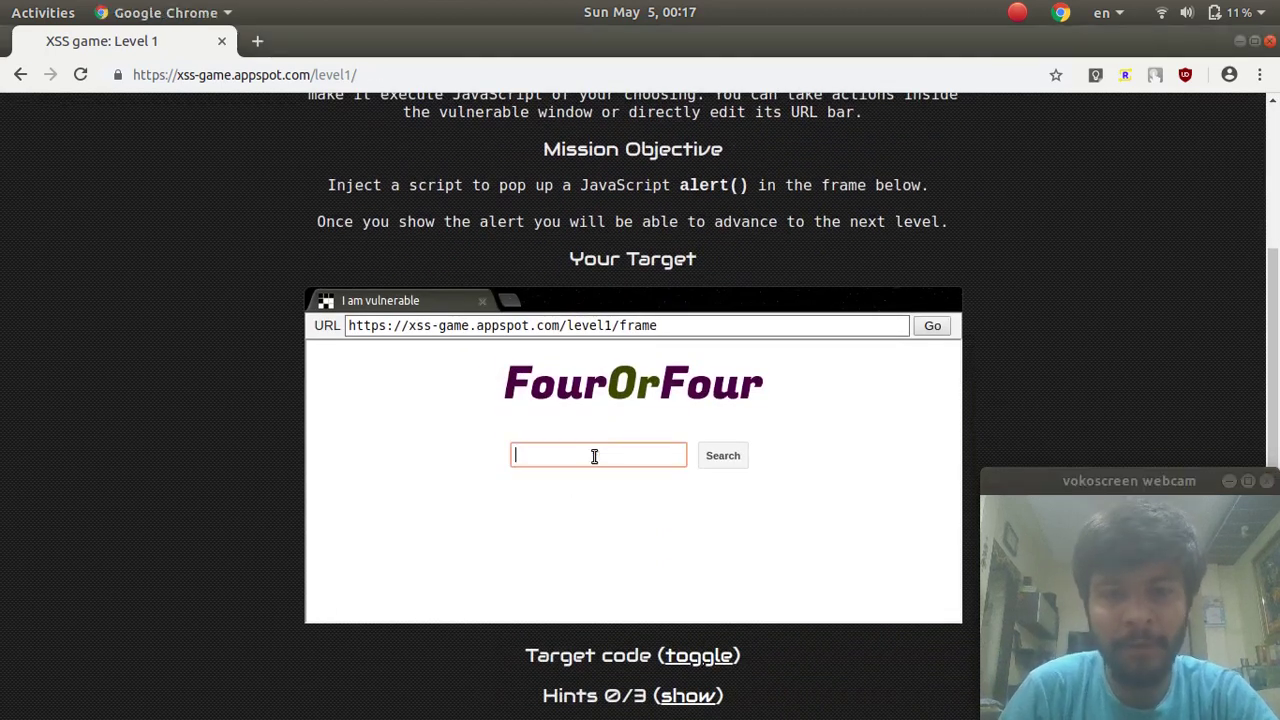
pyautogui.scroll(2, 594, 456)
pyautogui.scroll(2, 594, 456)
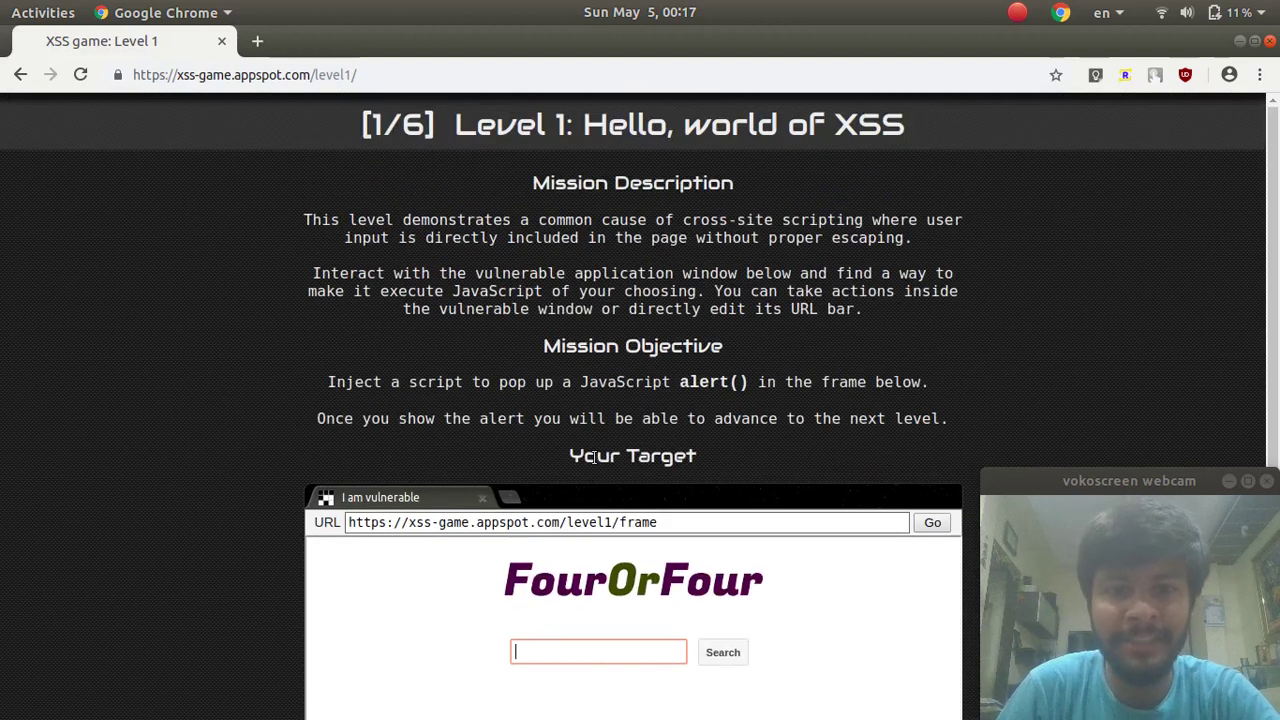
pyautogui.scroll(-2, 504, 425)
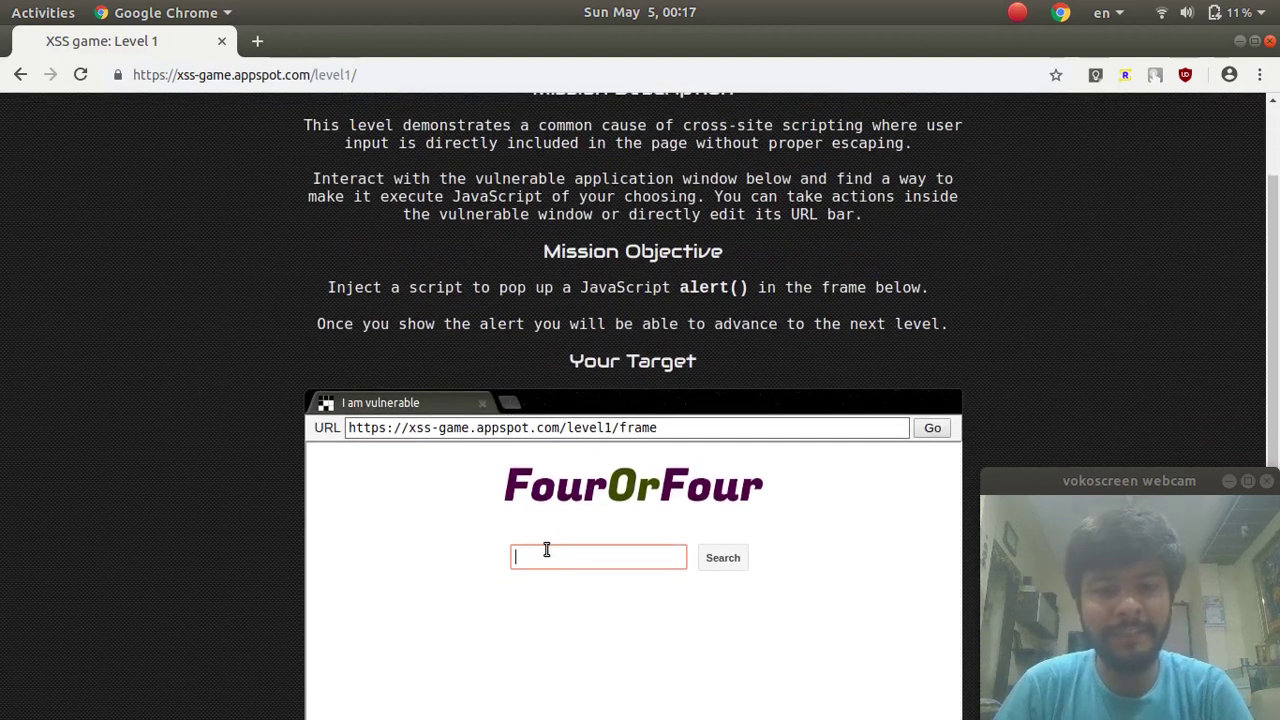
pyautogui.write('alert')
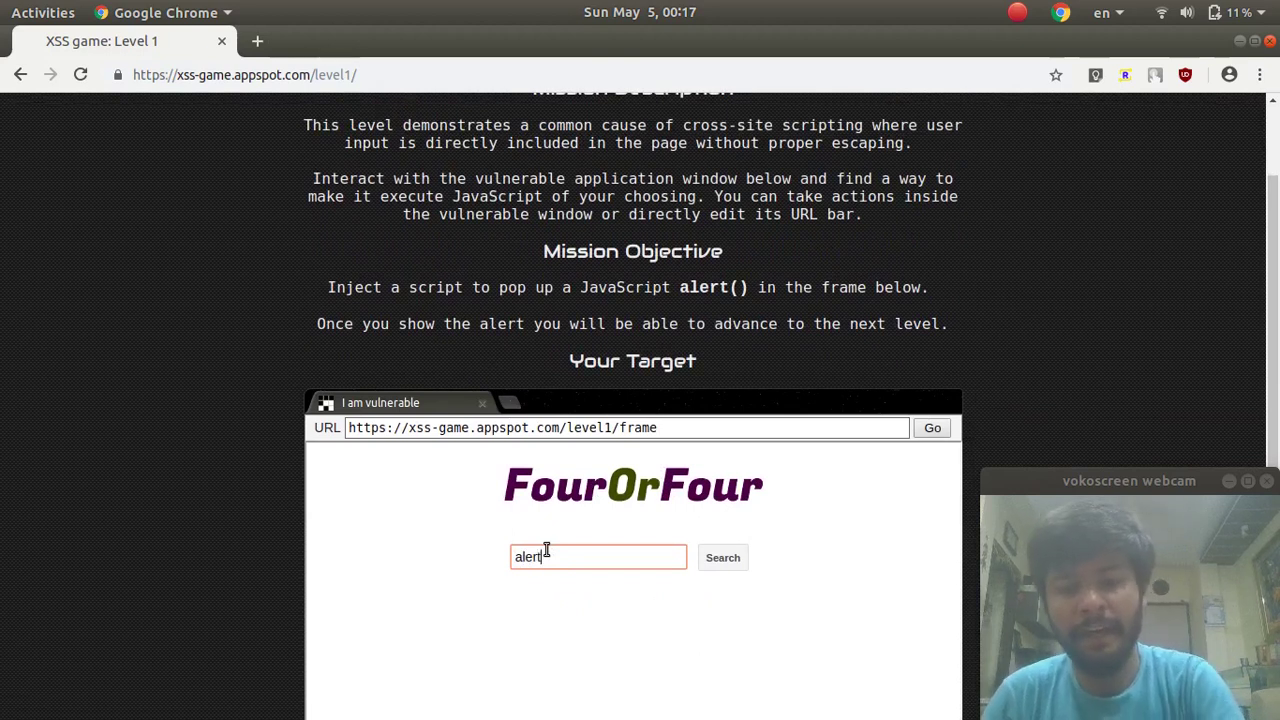
pyautogui.write('()')
pyautogui.write('1')
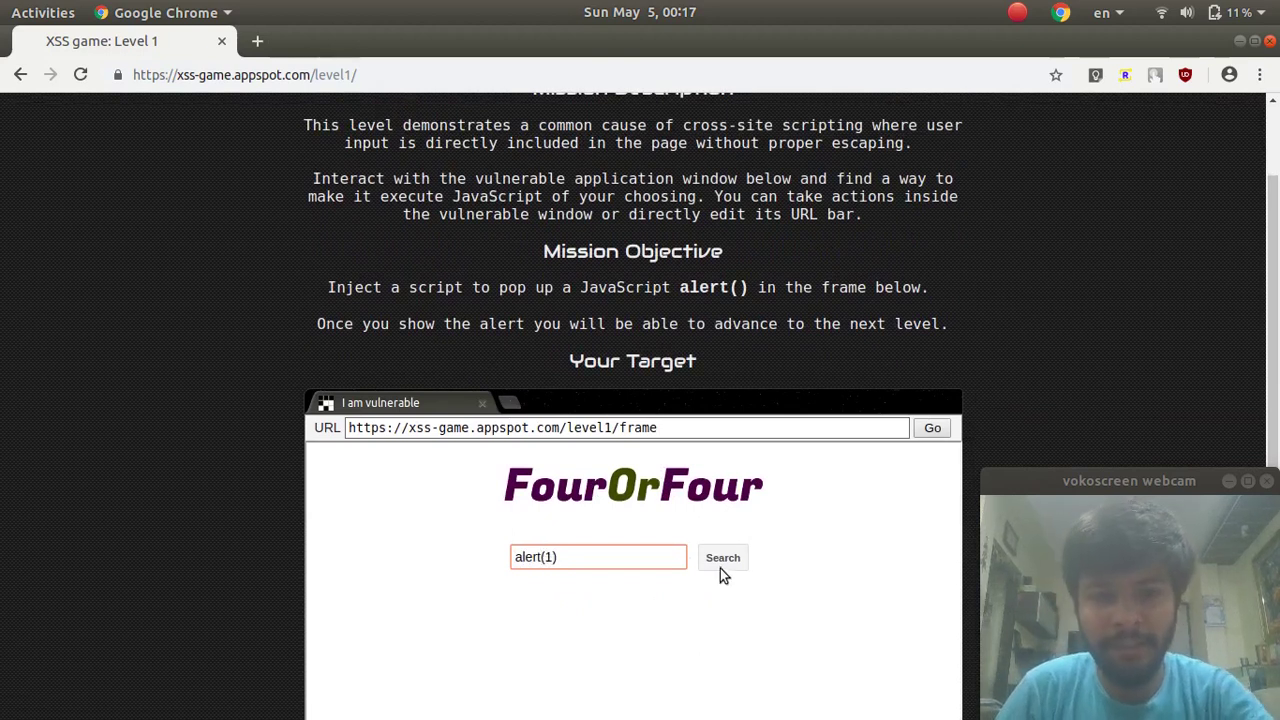
pyautogui.click(733, 566)
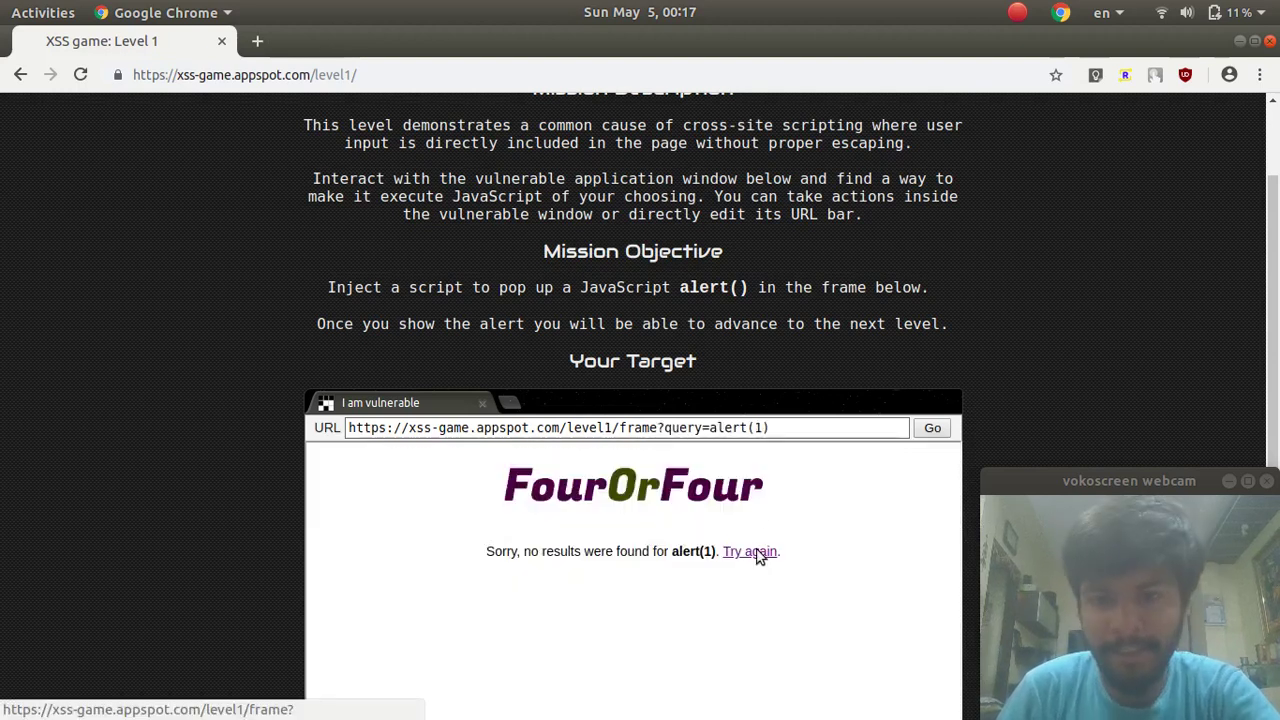
# Step: Return to the empty search form and open DevTools on the Network panel
pyautogui.click(752, 552)
pyautogui.rightClick(231, 507)
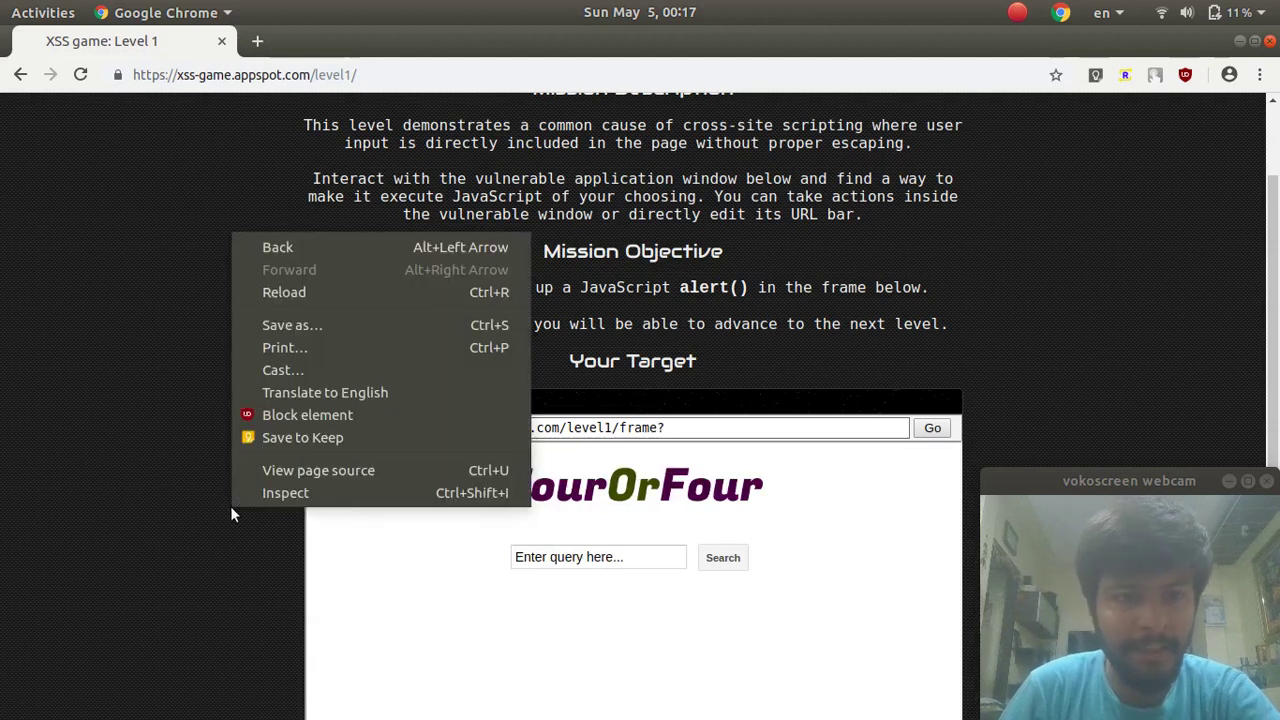
pyautogui.click(285, 488)
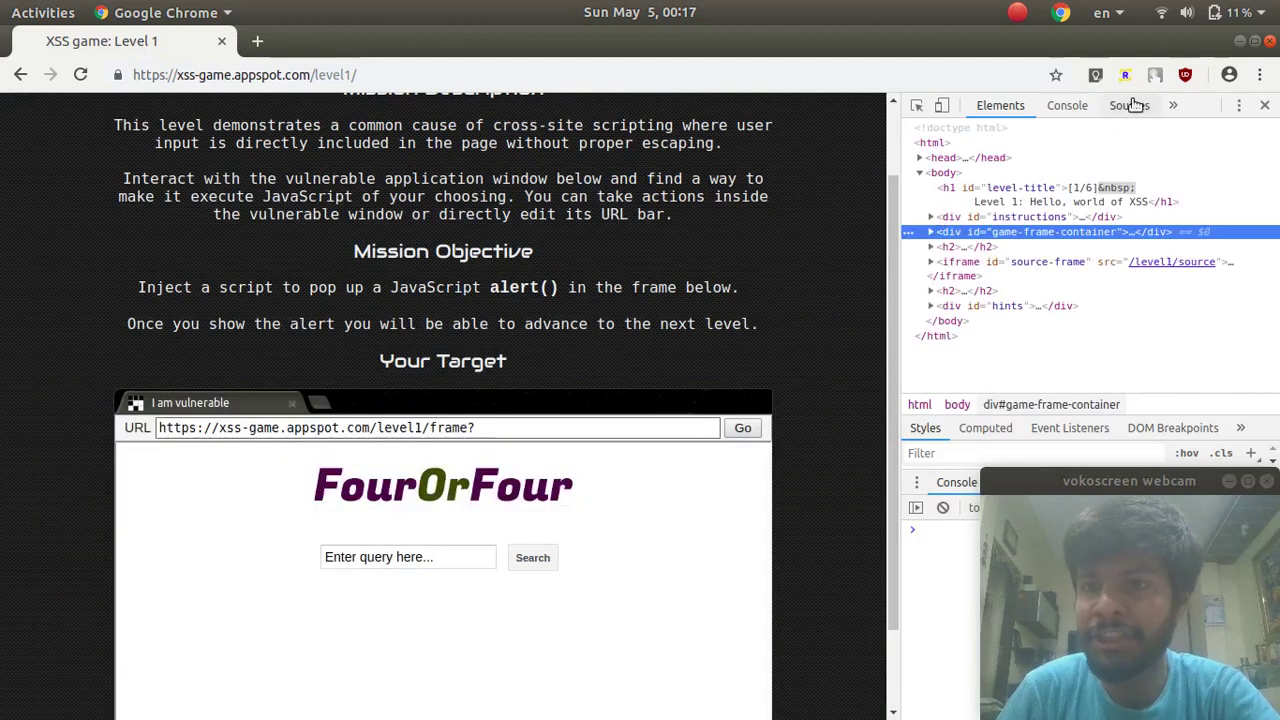
pyautogui.click(1174, 106)
pyautogui.click(1178, 132)
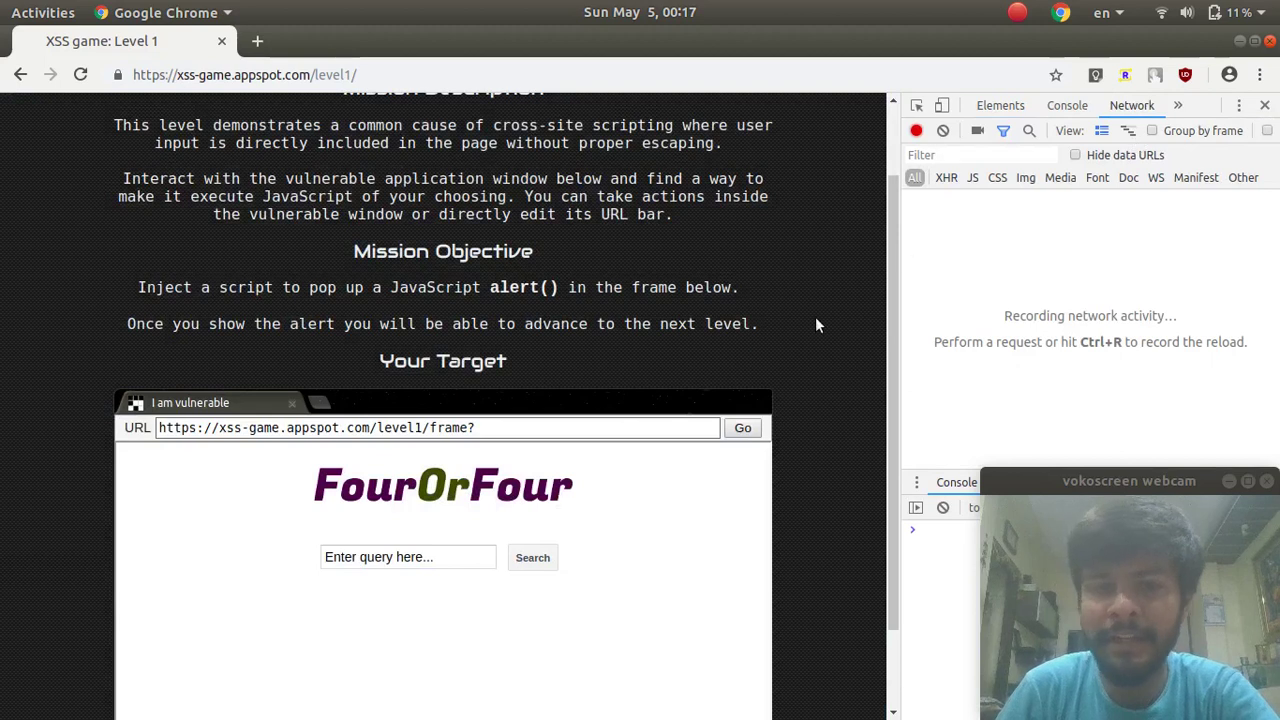
# Step: Resubmit the alert(1) search while the Network panel records requests
pyautogui.click(423, 551)
pyautogui.press('Down')
pyautogui.press('Return')
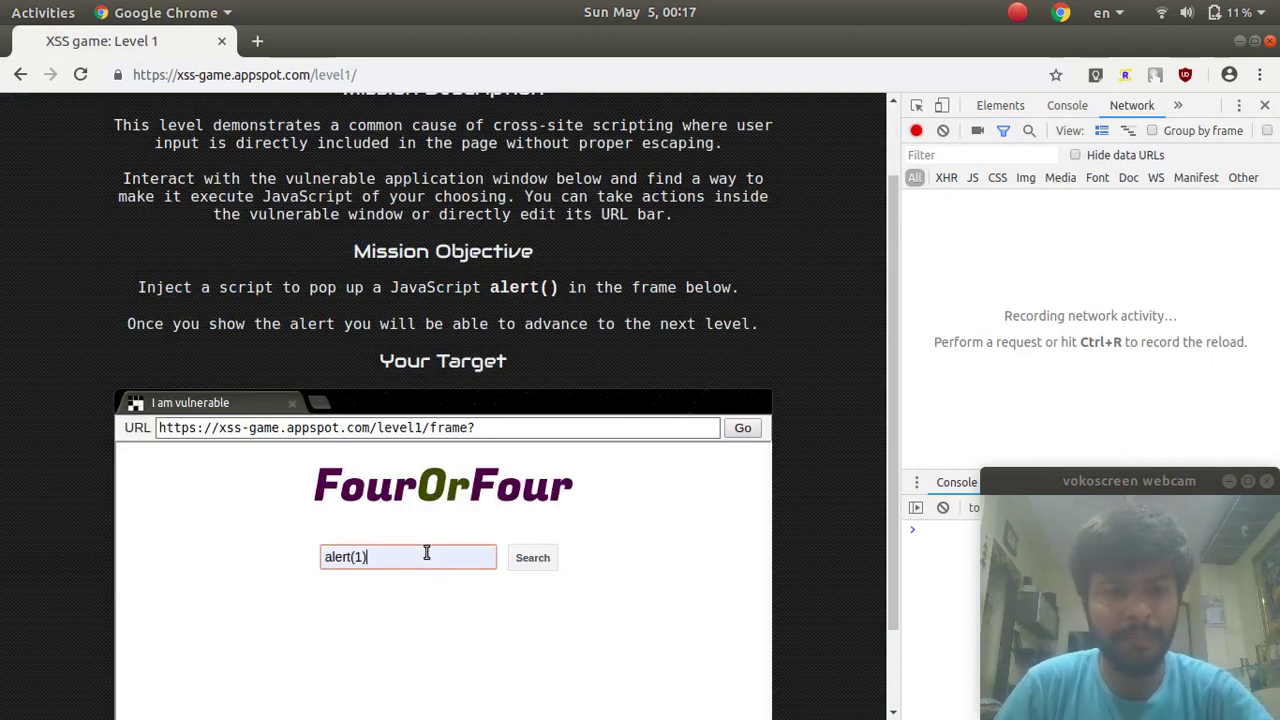
pyautogui.click(523, 559)
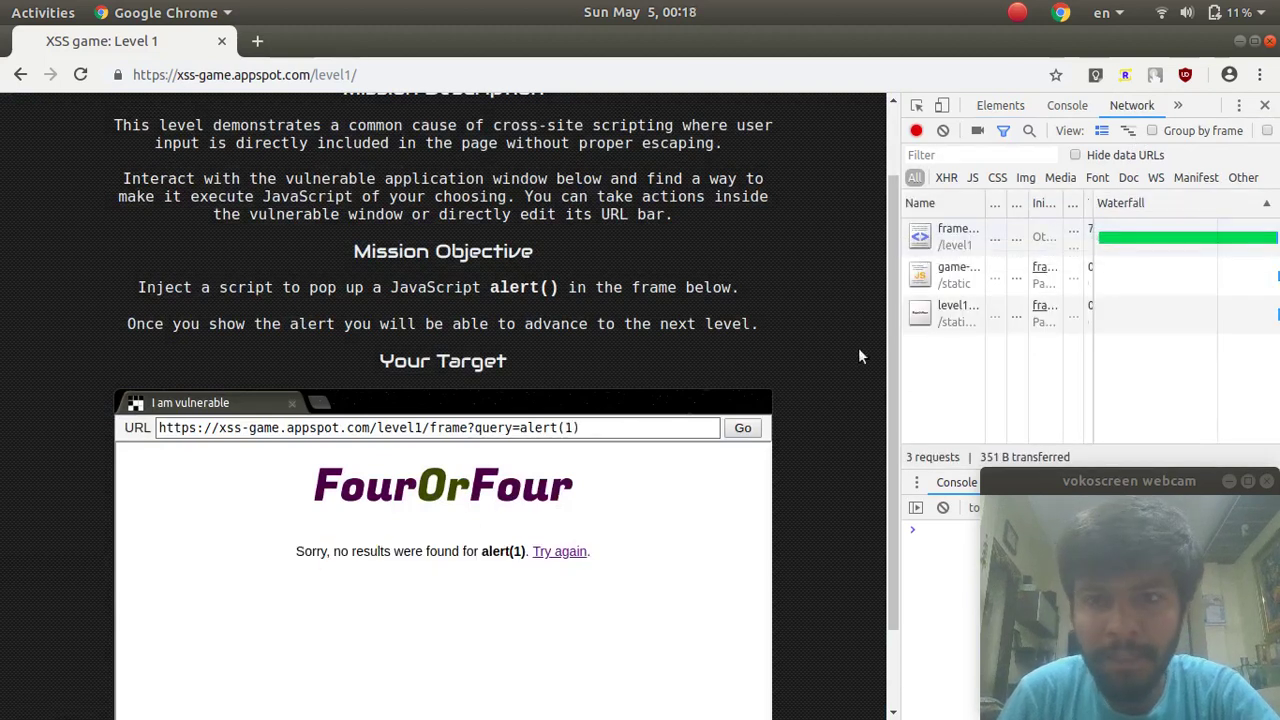
# Step: Show the frame request's headers and select the encoded query alert%281%29 in its Request URL
pyautogui.click(955, 252)
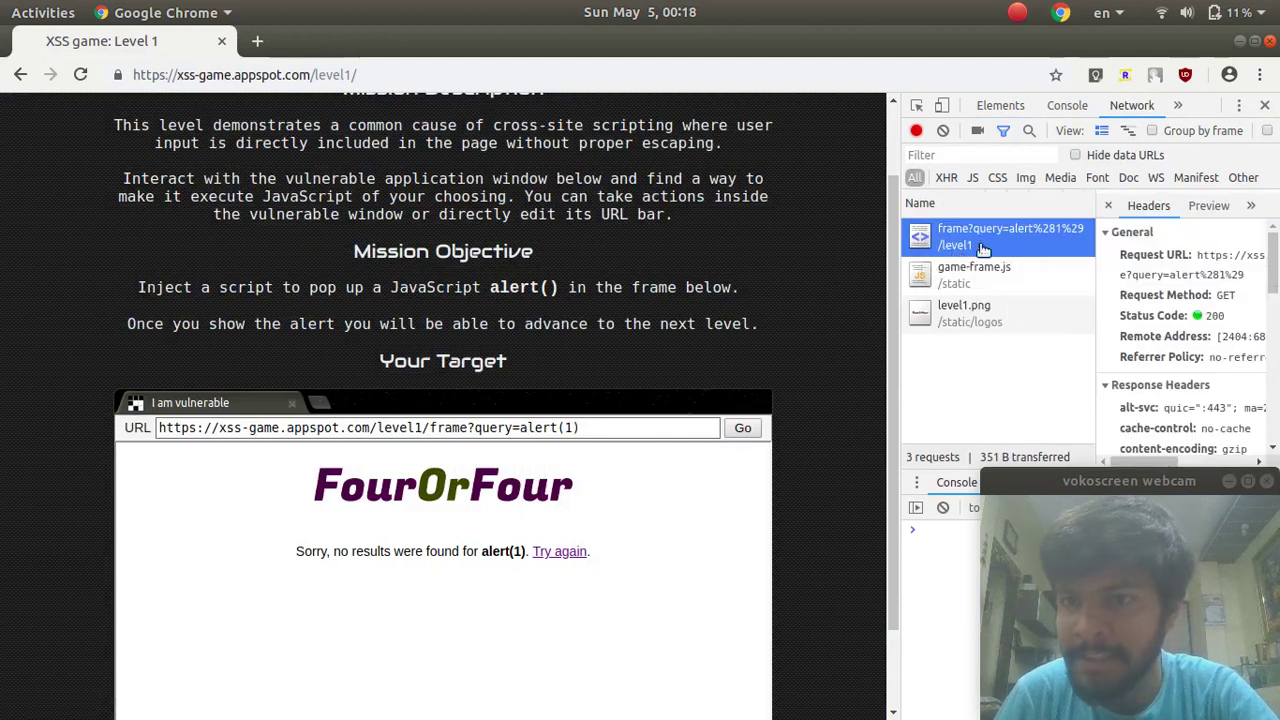
pyautogui.moveTo(826, 286); pyautogui.dragTo(645, 286)
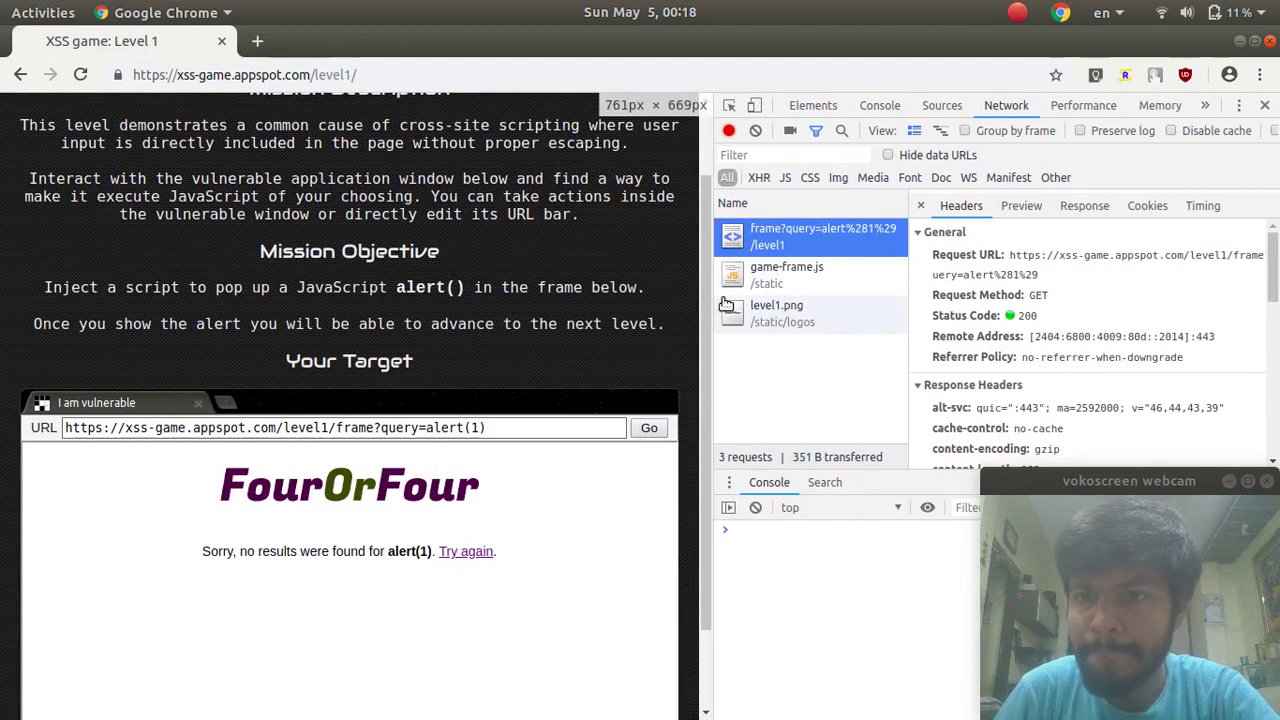
pyautogui.moveTo(1040, 275); pyautogui.dragTo(985, 275)
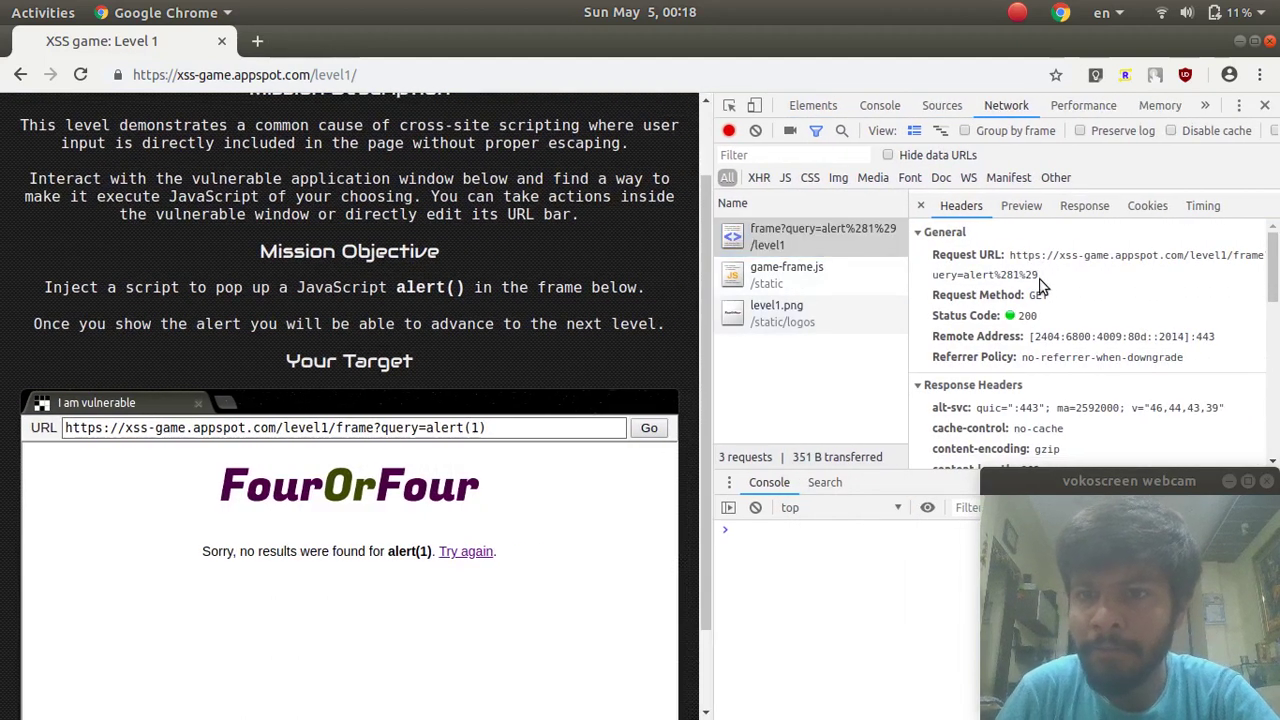
pyautogui.click(968, 275)
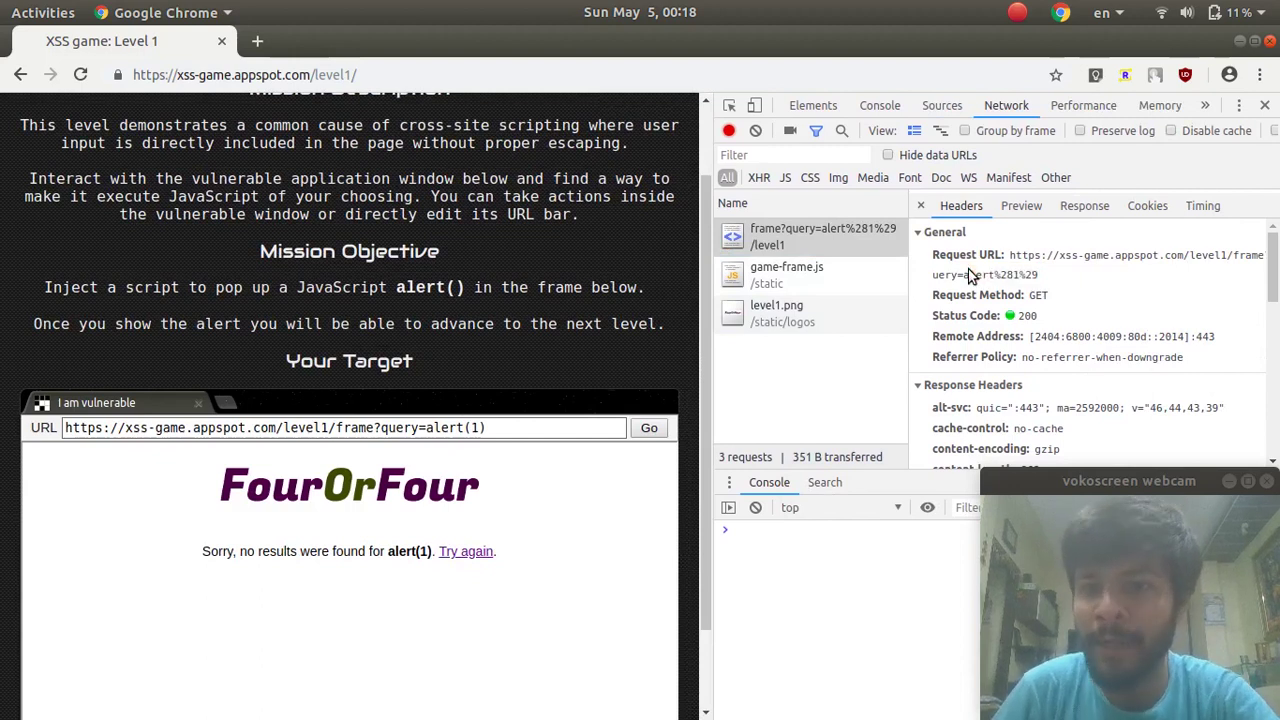
pyautogui.doubleClick(943, 276)
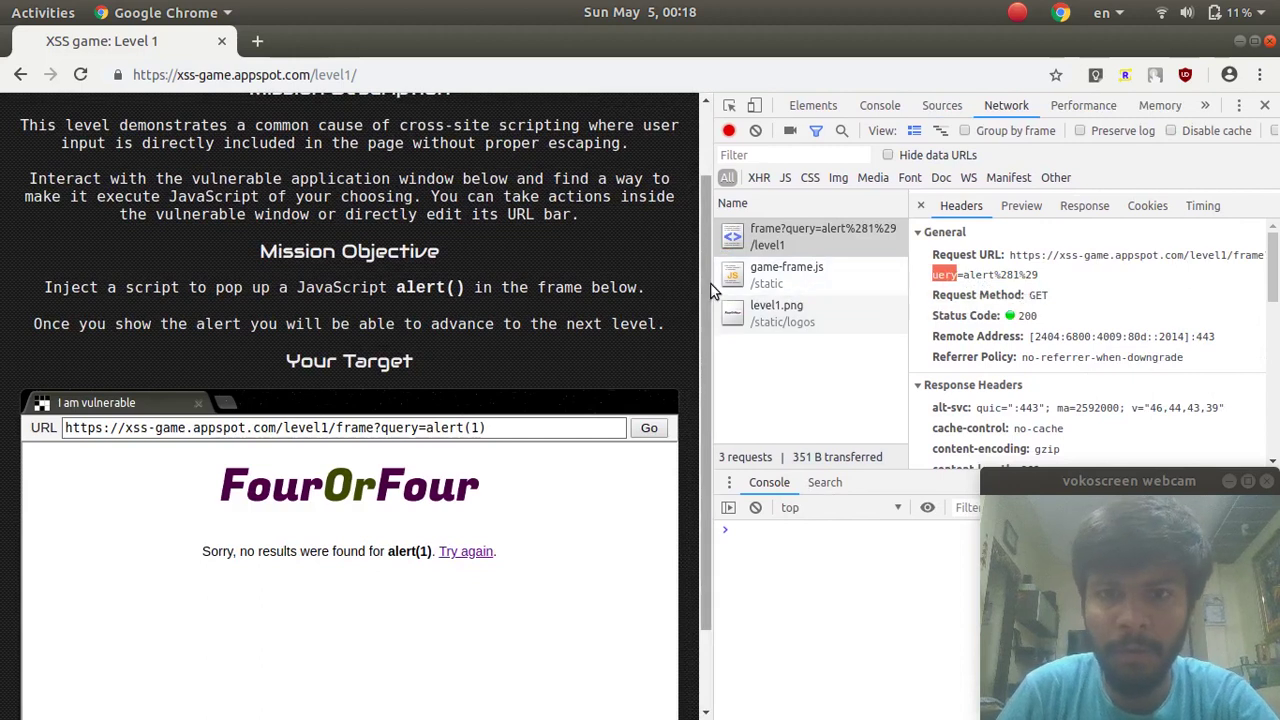
pyautogui.moveTo(706, 290); pyautogui.dragTo(654, 290)
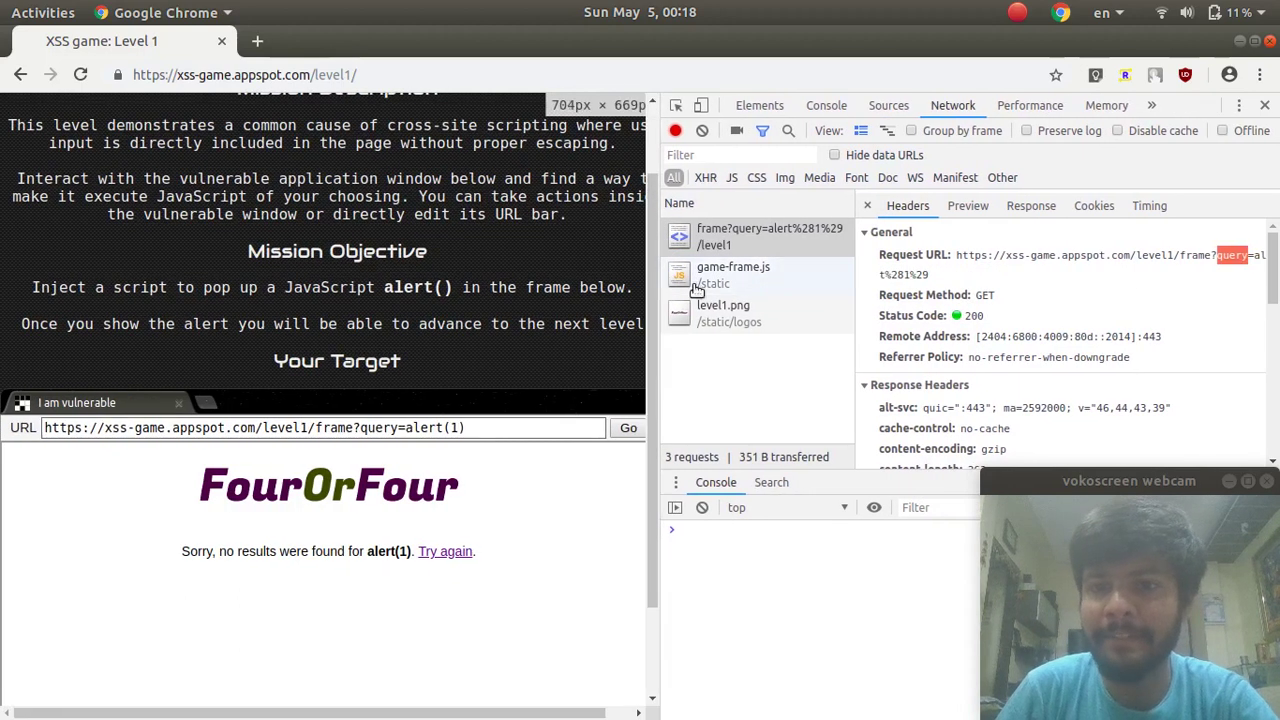
pyautogui.moveTo(931, 272); pyautogui.dragTo(1240, 257)
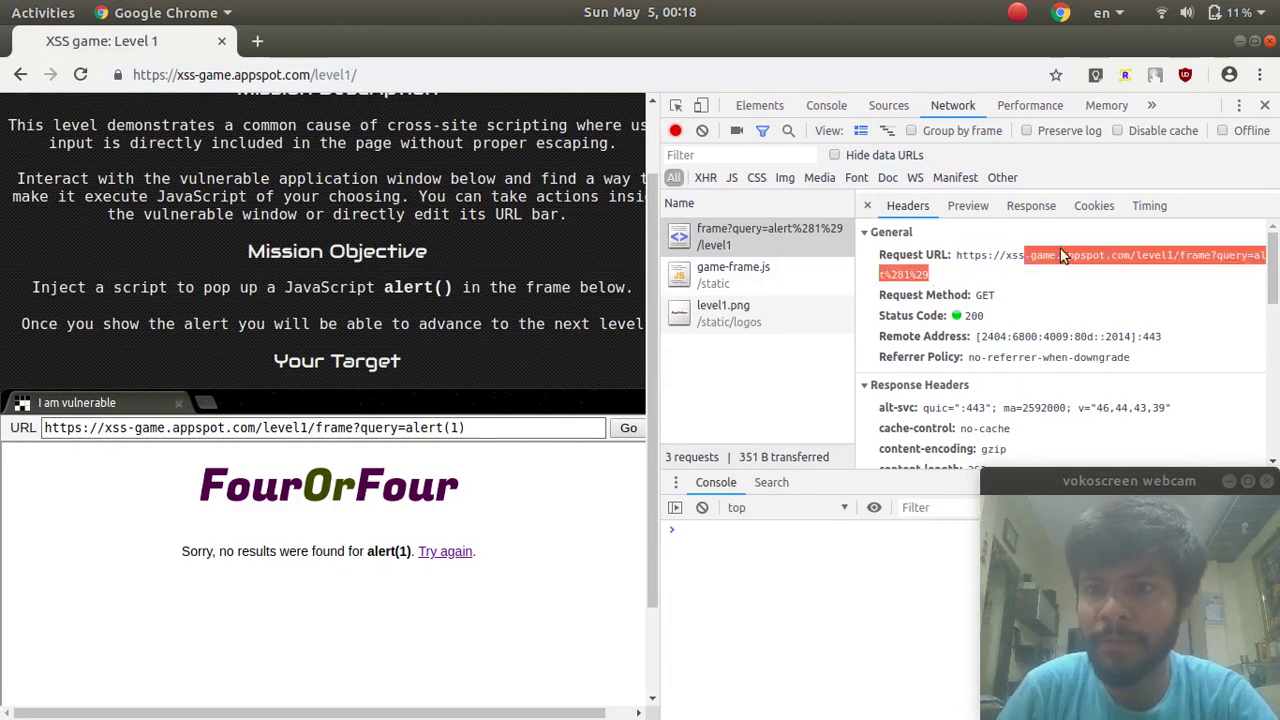
pyautogui.rightClick(1240, 258)
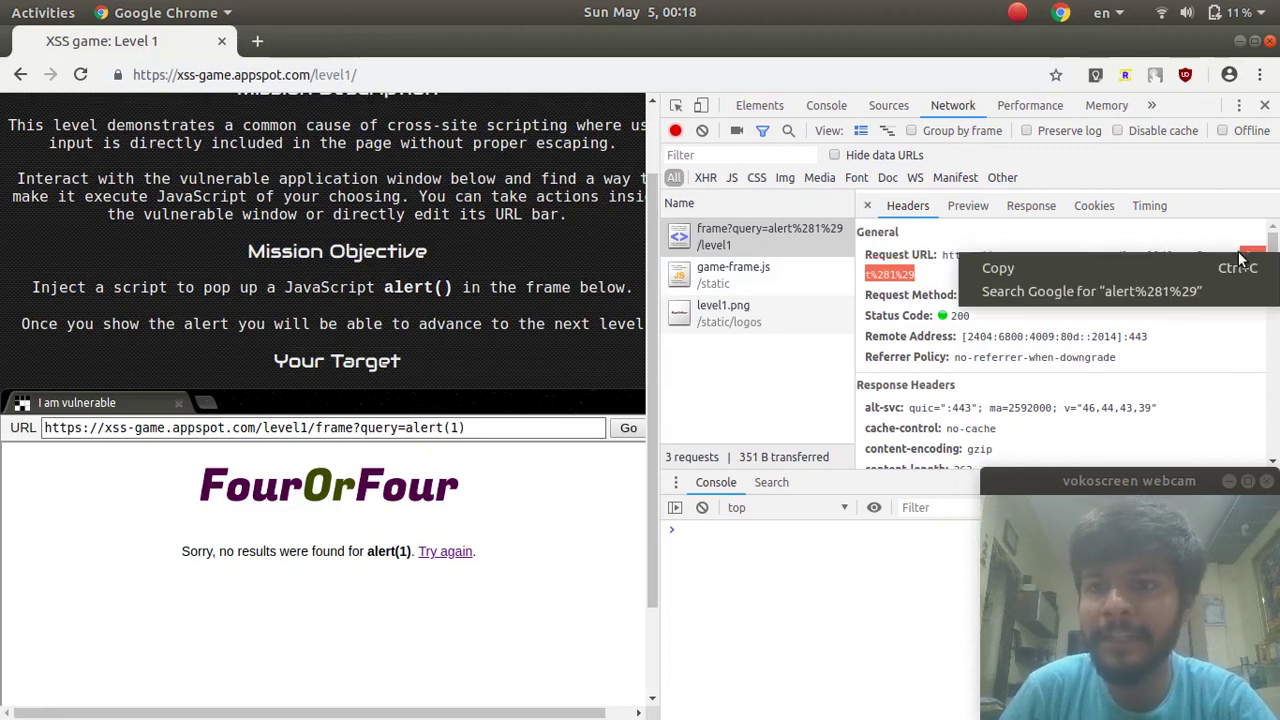
# Step: Copy alert%281%29 and decode it in the Console with decodeURIComponent, returning "alert(1)"
pyautogui.click(1232, 274)
pyautogui.click(815, 112)
pyautogui.write('de')
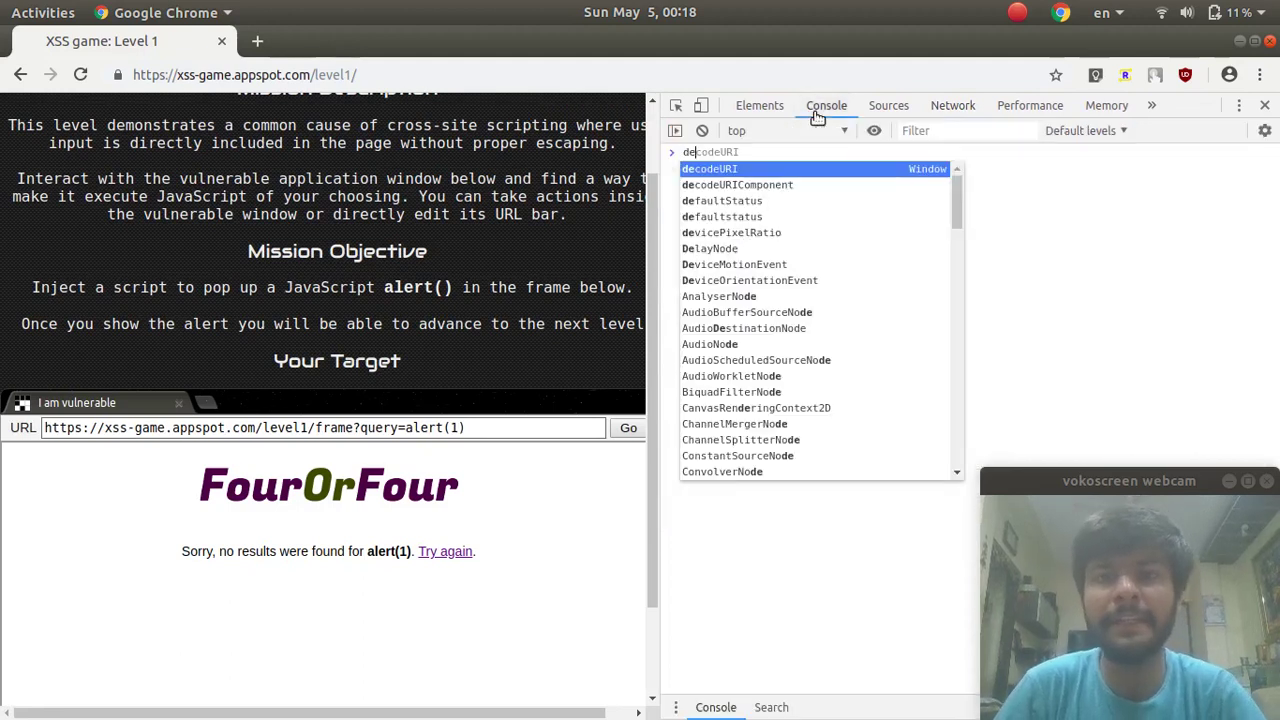
pyautogui.press('Down')
pyautogui.press('Tab')
pyautogui.write('(')
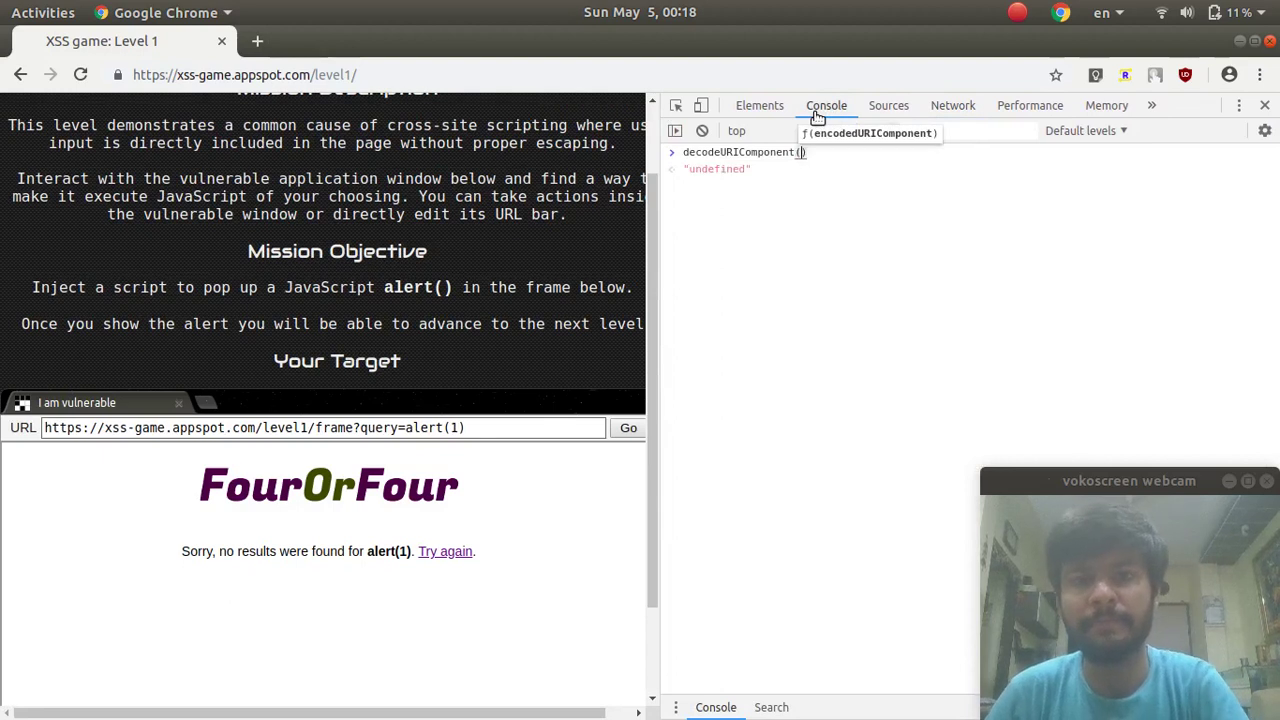
pyautogui.write('"')
pyautogui.write('alert%281%29')
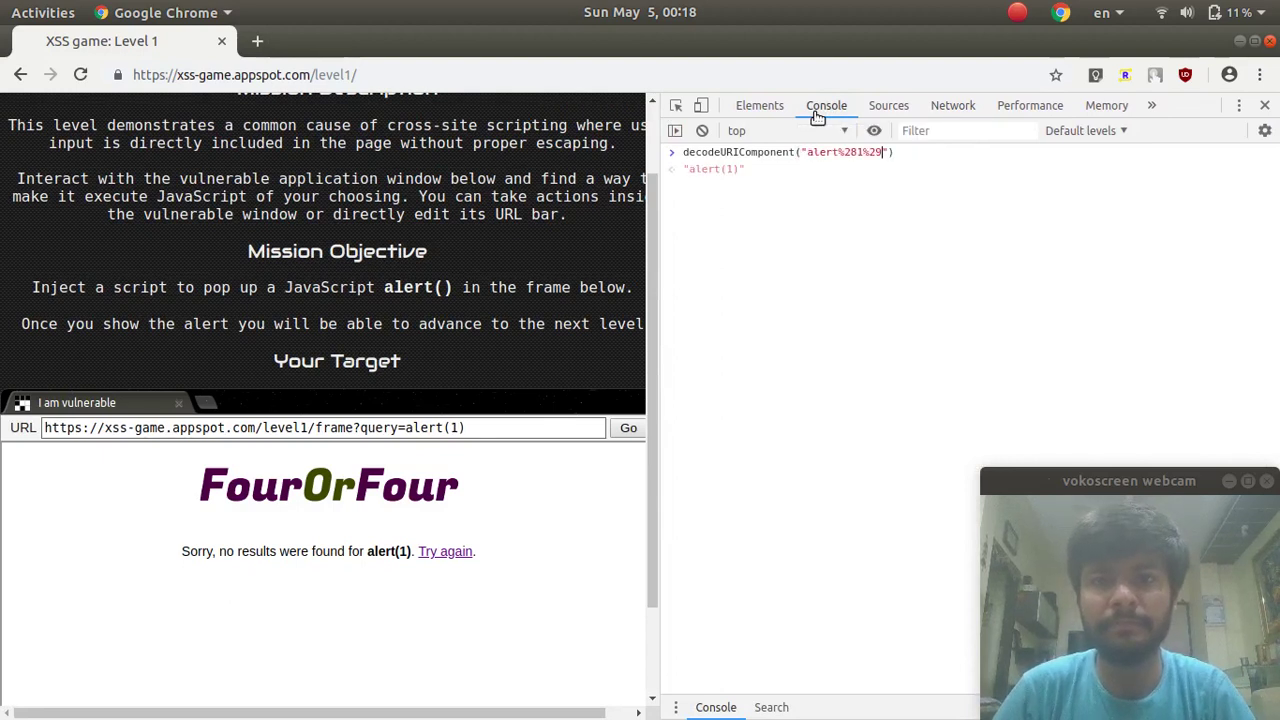
pyautogui.press('Return')
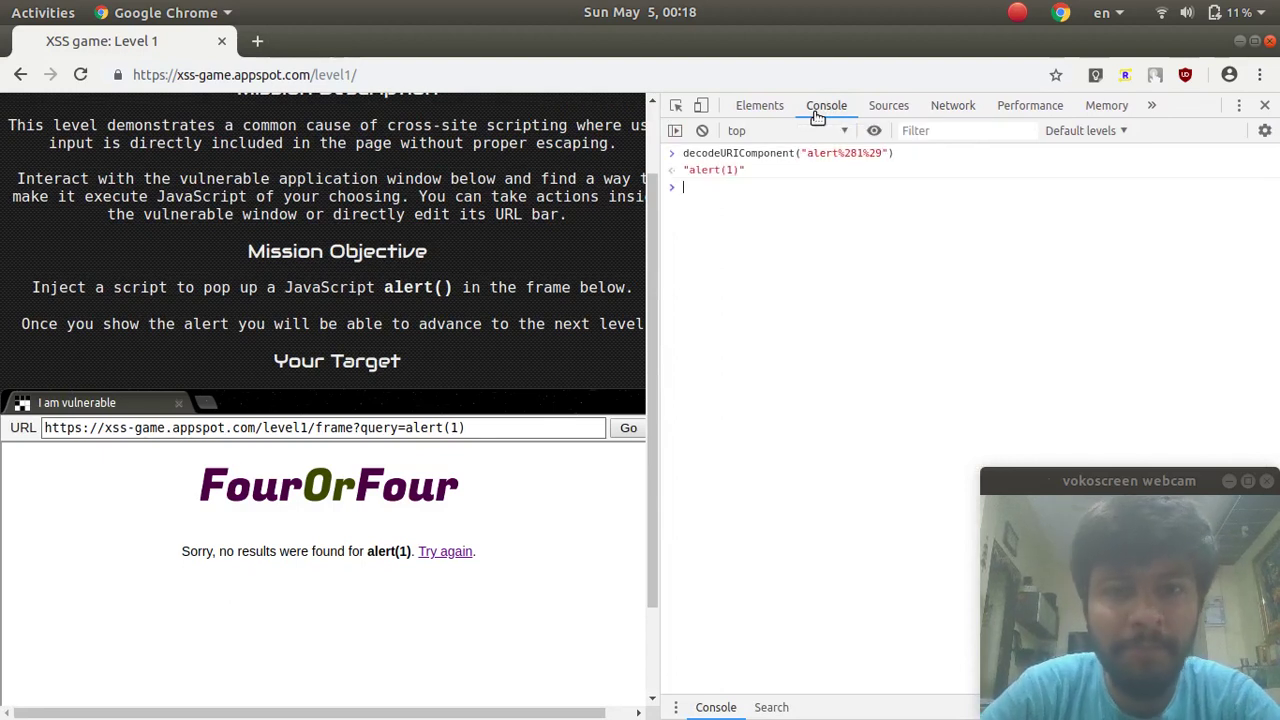
pyautogui.click(952, 106)
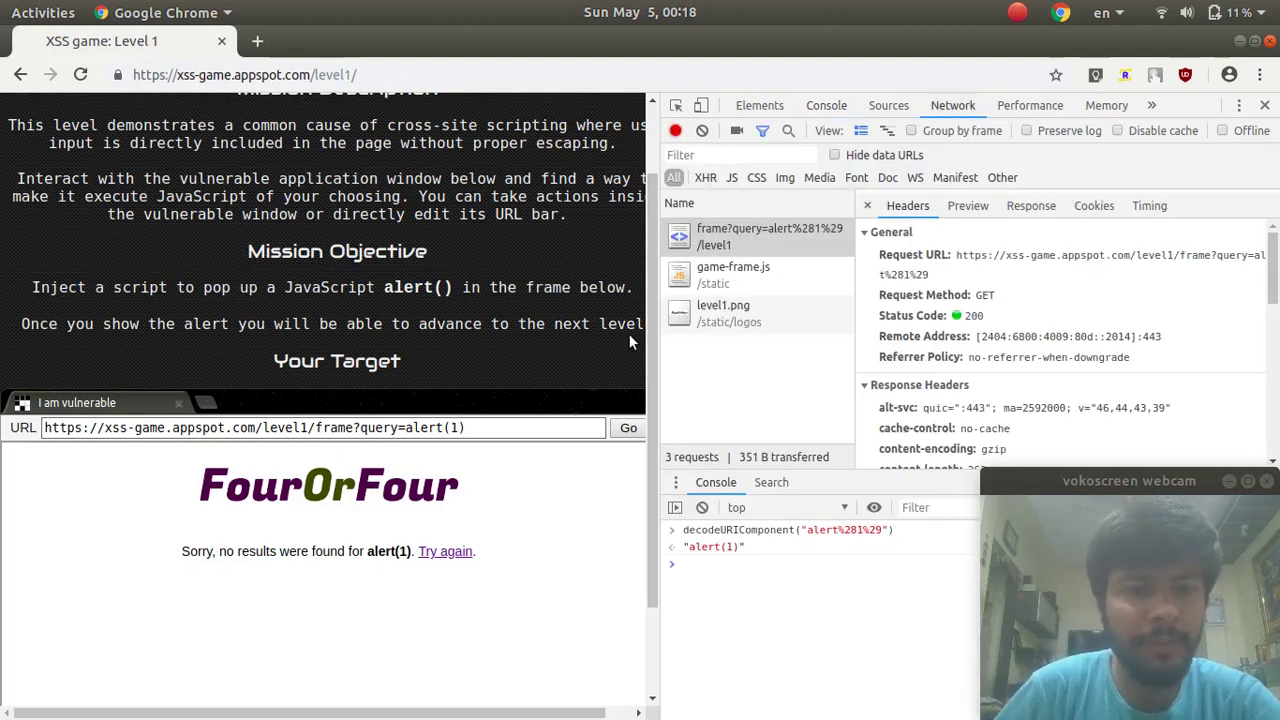
pyautogui.scroll(-1, 500, 380)
# Step: Strip ?query=alert(1) from the frame address, reload the blank form, and start typing <script>
pyautogui.click(407, 413)
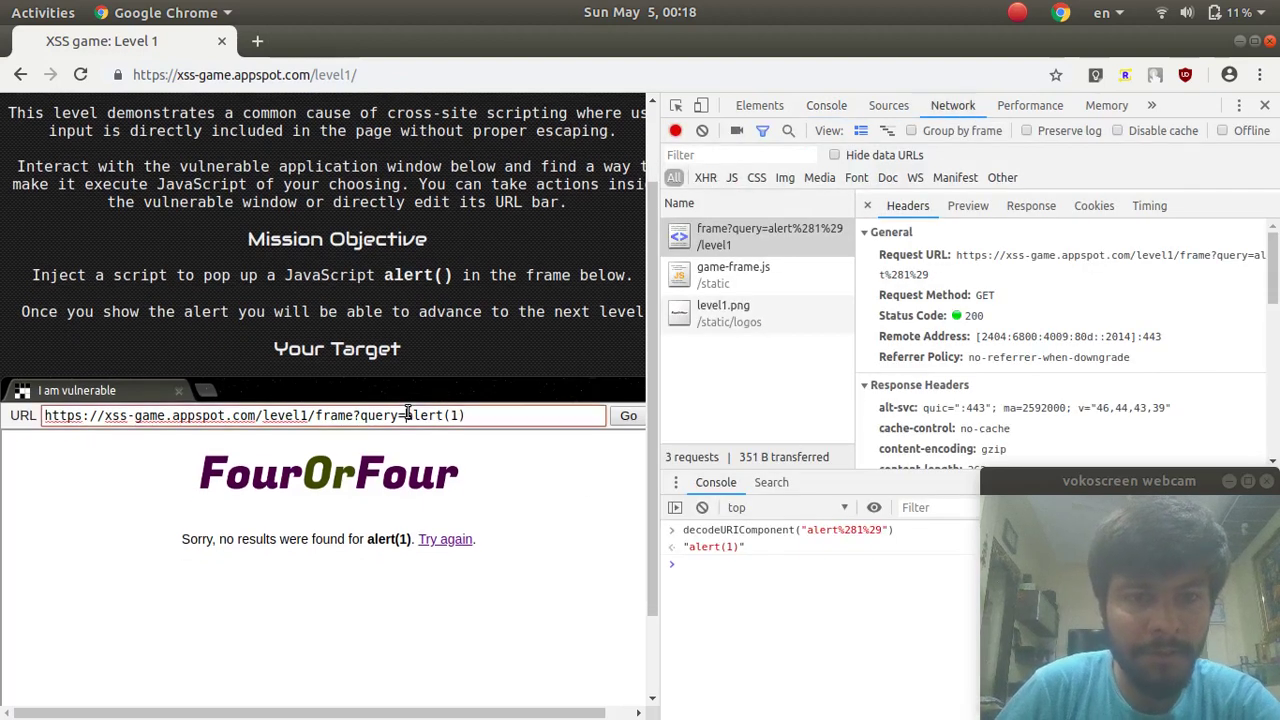
pyautogui.moveTo(407, 413); pyautogui.dragTo(520, 410)
pyautogui.press('BackSpace')
pyautogui.press('BackSpace')
pyautogui.press('BackSpace')
pyautogui.press('BackSpace')
pyautogui.press('BackSpace')
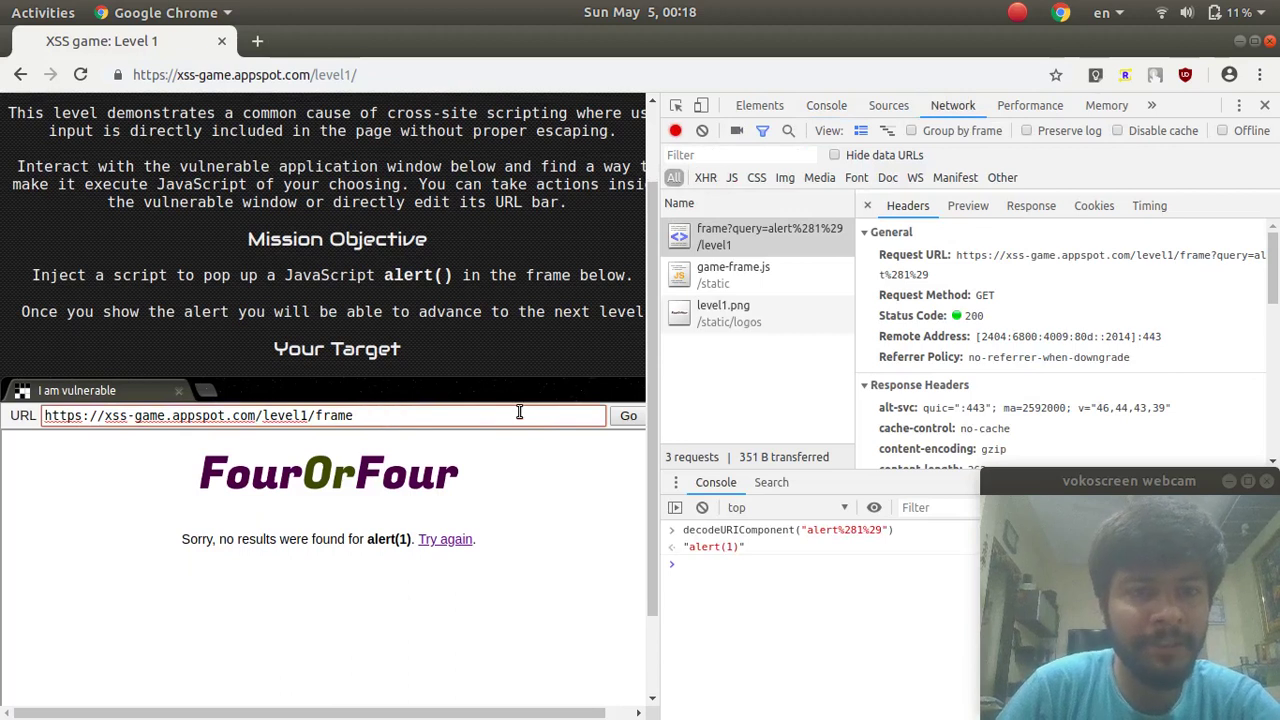
pyautogui.press('Return')
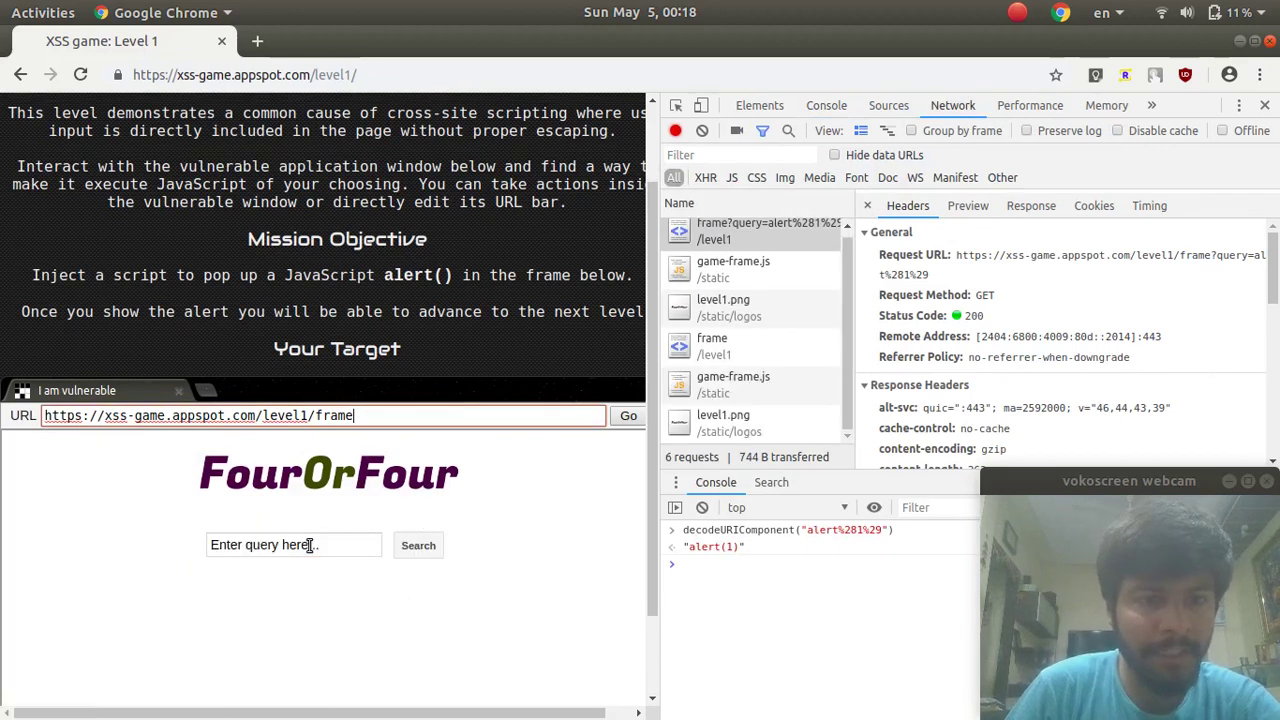
pyautogui.click(309, 545)
pyautogui.write('<sc')
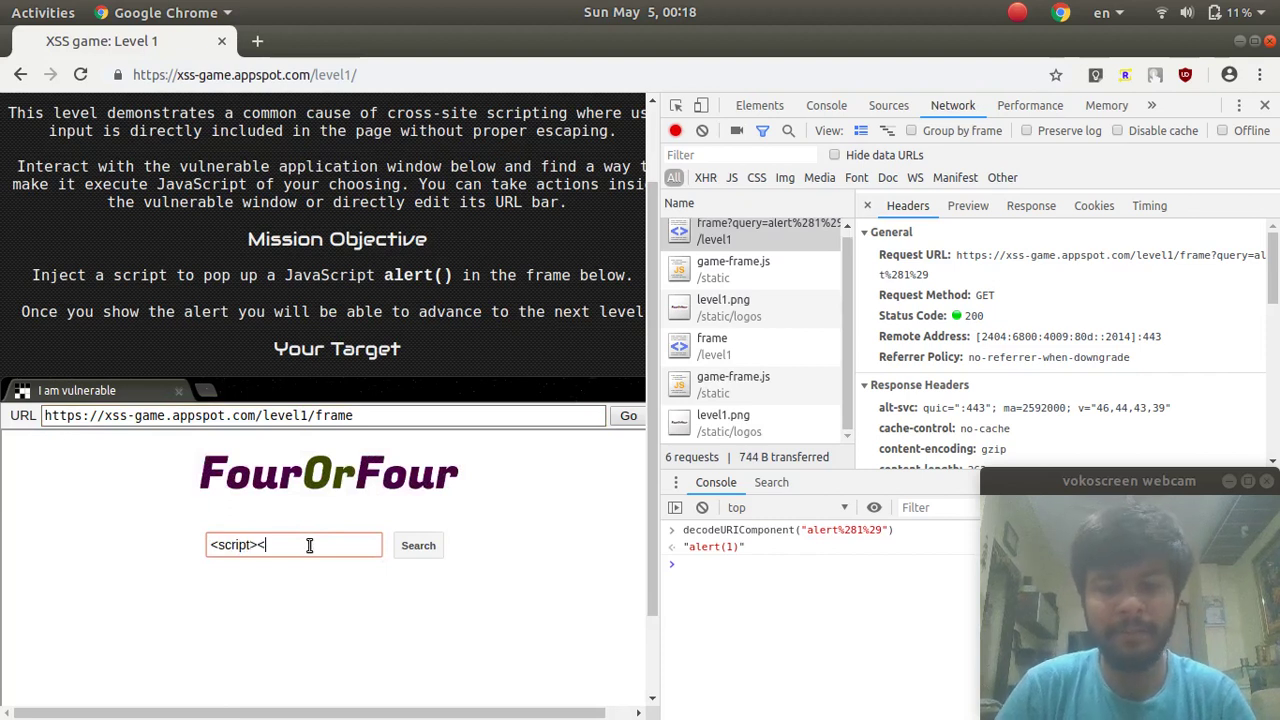
pyautogui.write('ript>')
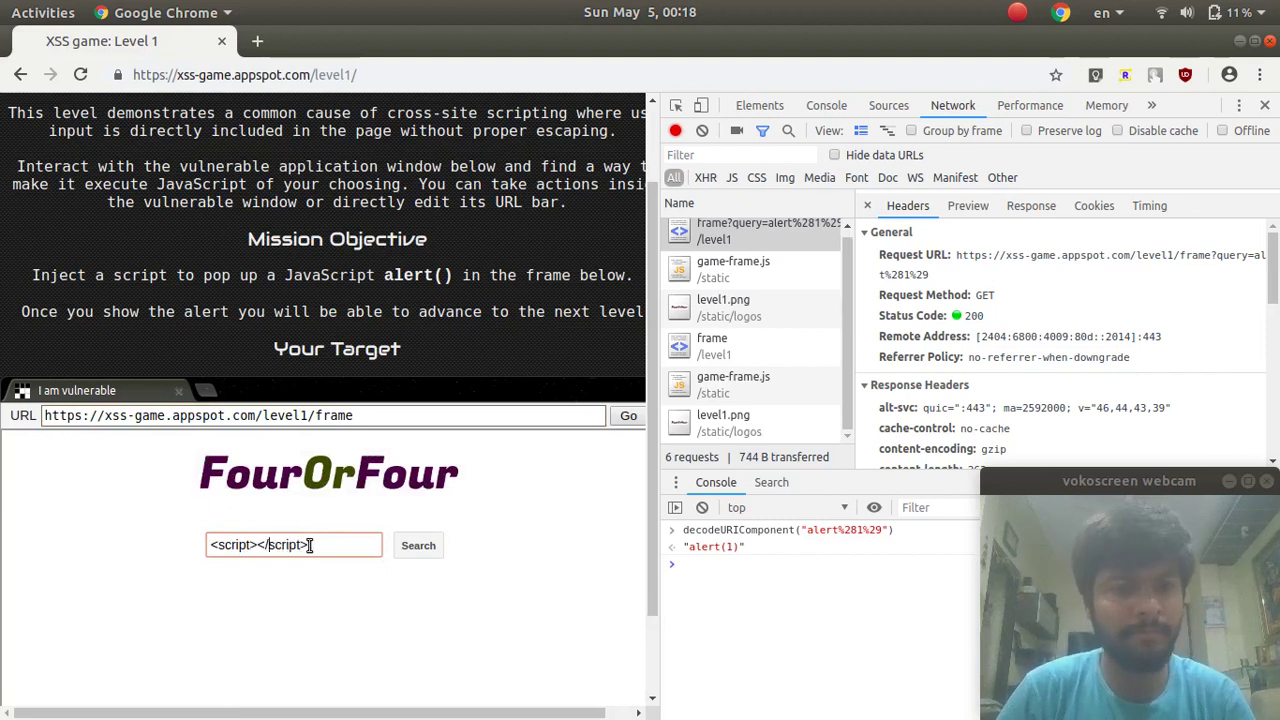
# Step: Submit <script>alert(1)</script> as the search, triggering the congratulations alert
pyautogui.press('Left')
pyautogui.write('alert()')
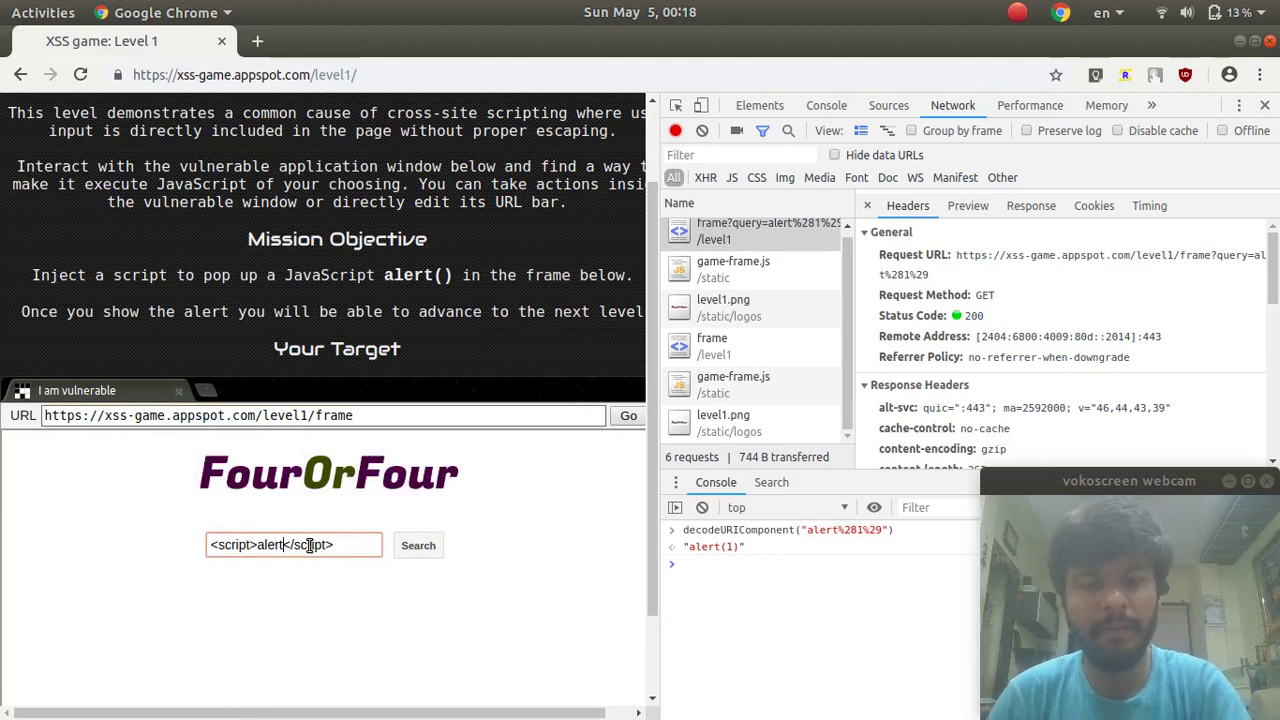
pyautogui.write('1')
pyautogui.click(420, 547)
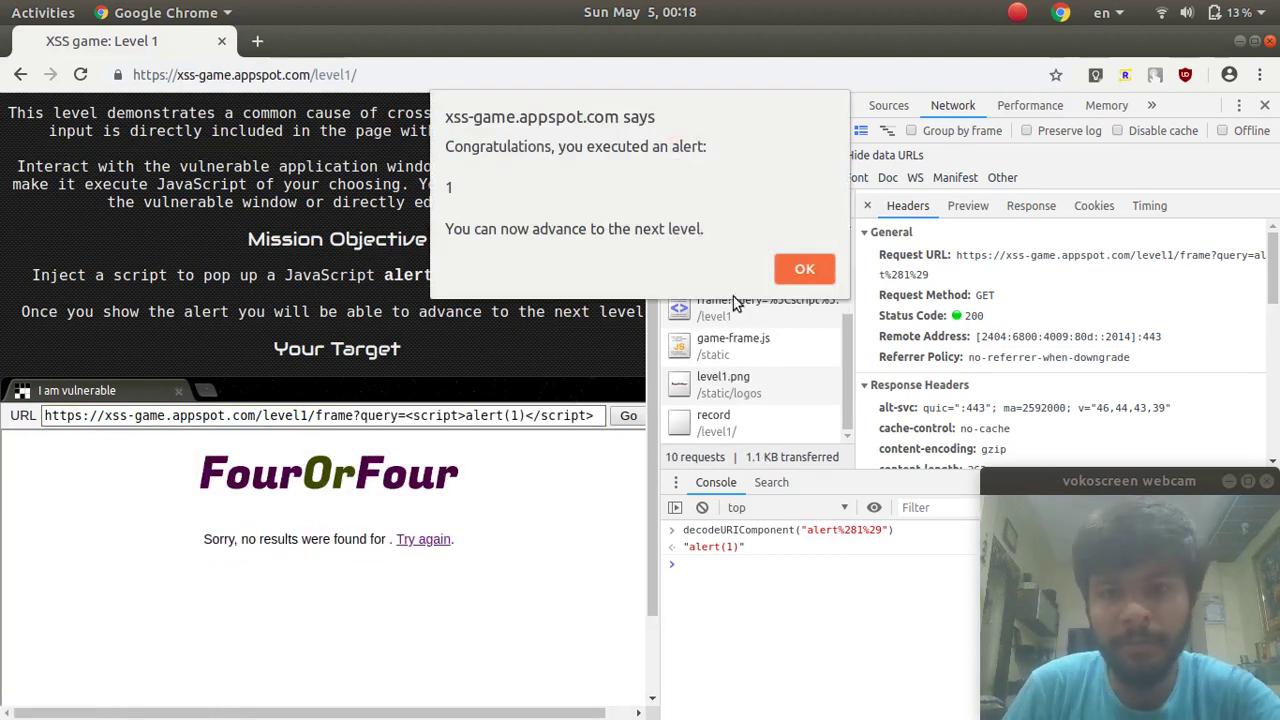
# Step: Dismiss the success alert, narrow DevTools, and select the alert call in the frame address
pyautogui.click(804, 270)
pyautogui.scroll(-2, 531, 547)
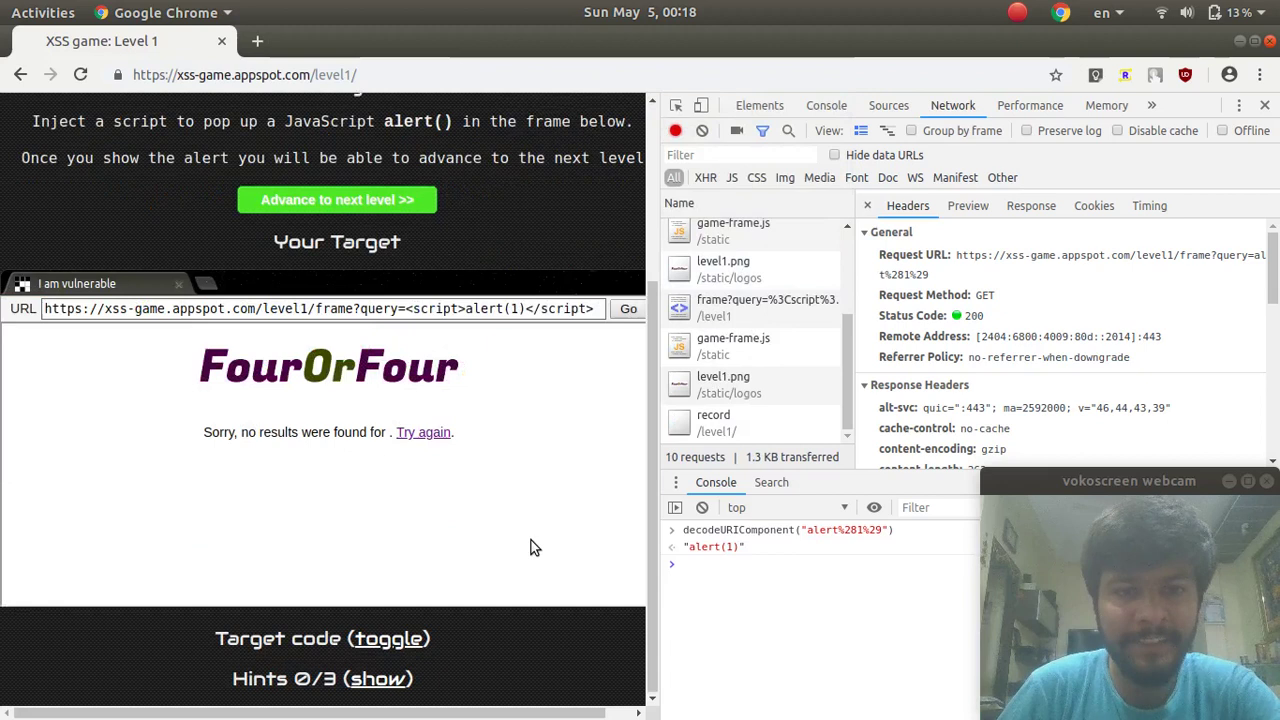
pyautogui.scroll(1, 531, 540)
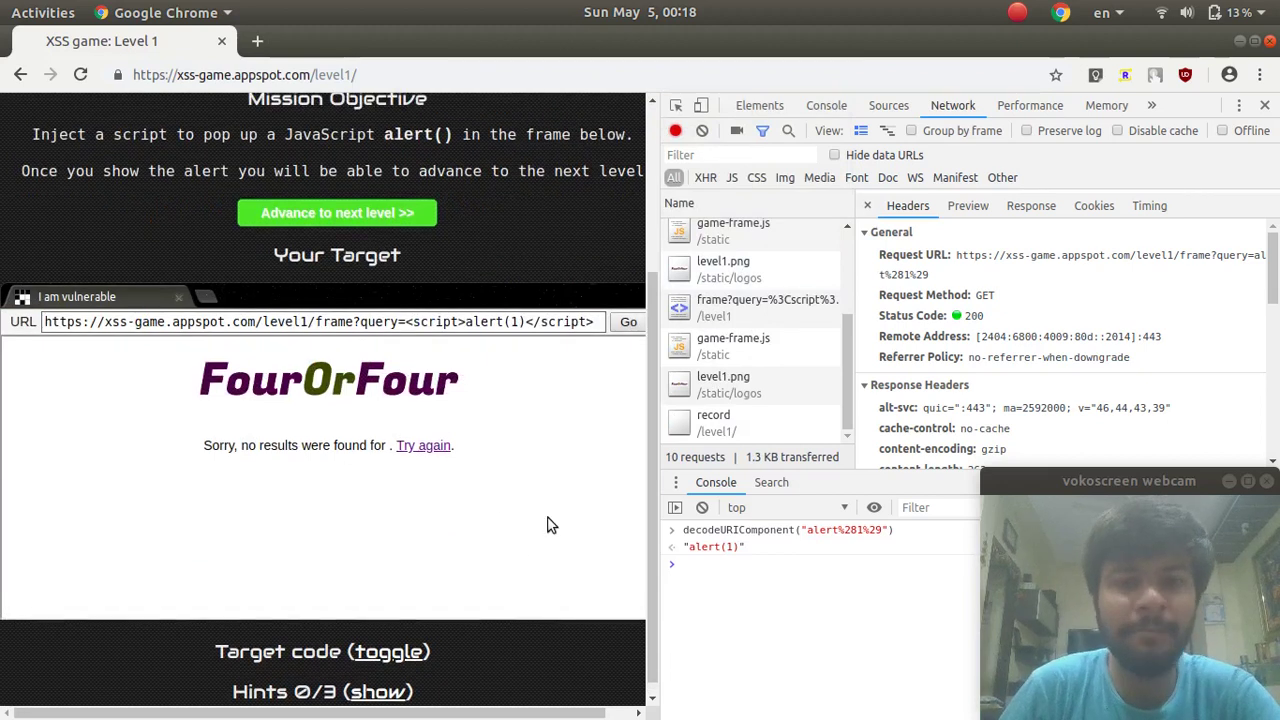
pyautogui.moveTo(653, 429); pyautogui.dragTo(753, 429)
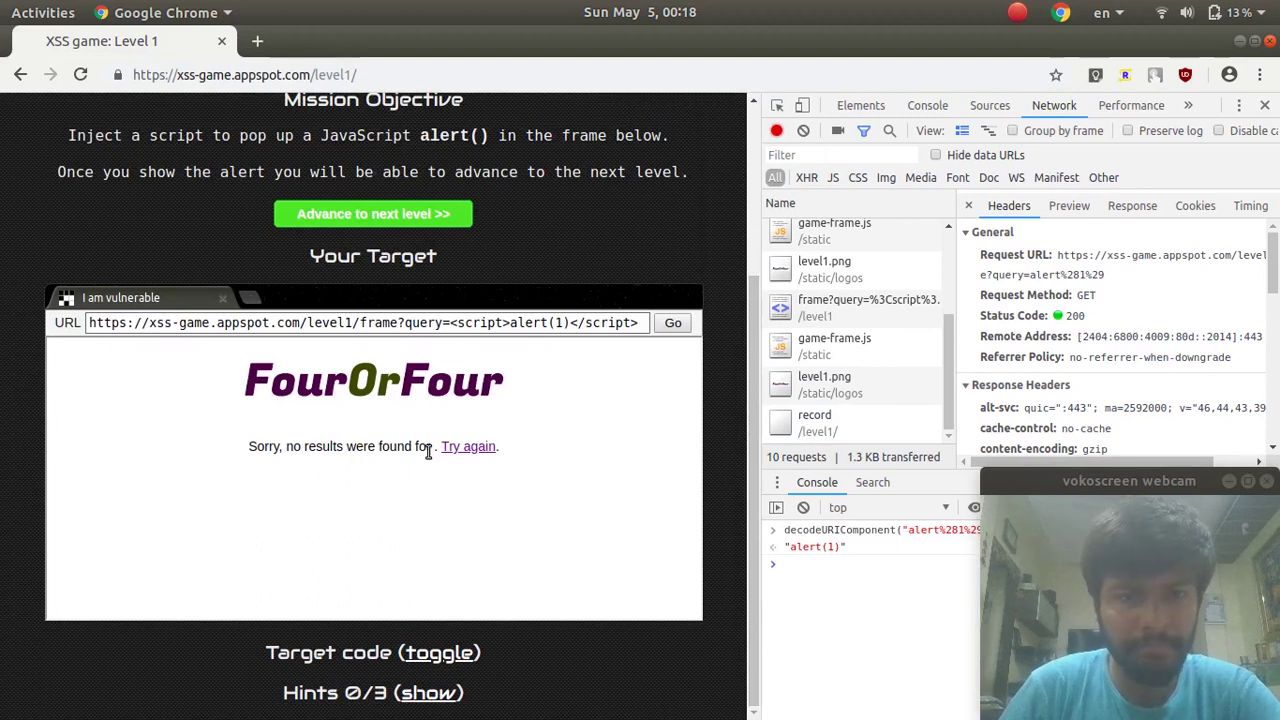
pyautogui.click(510, 322)
pyautogui.hotkey('shift', 'Home')
pyautogui.keyDown('shift'); pyautogui.click(569, 320); pyautogui.keyUp('shift')
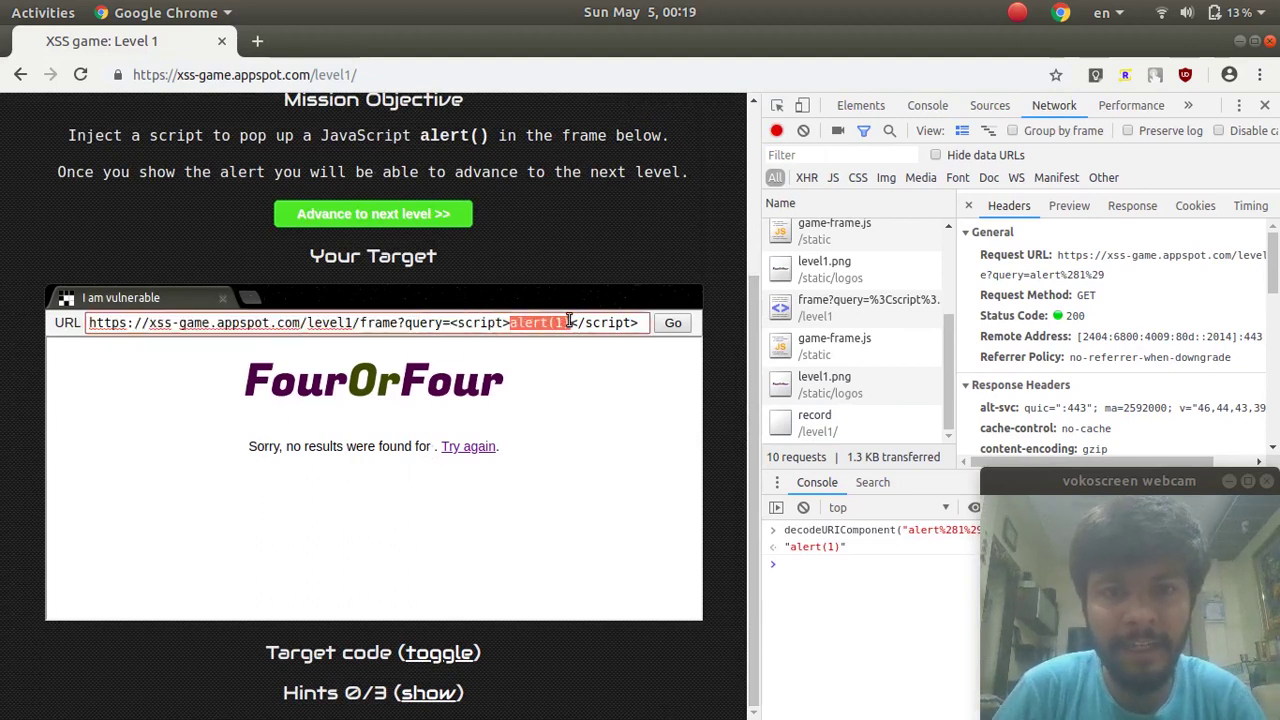
# Step: Search the Elements tree for alert(1) and select the injected <script>alert(1)</script> node
pyautogui.click(860, 105)
pyautogui.hotkey('ctrl', 'f')
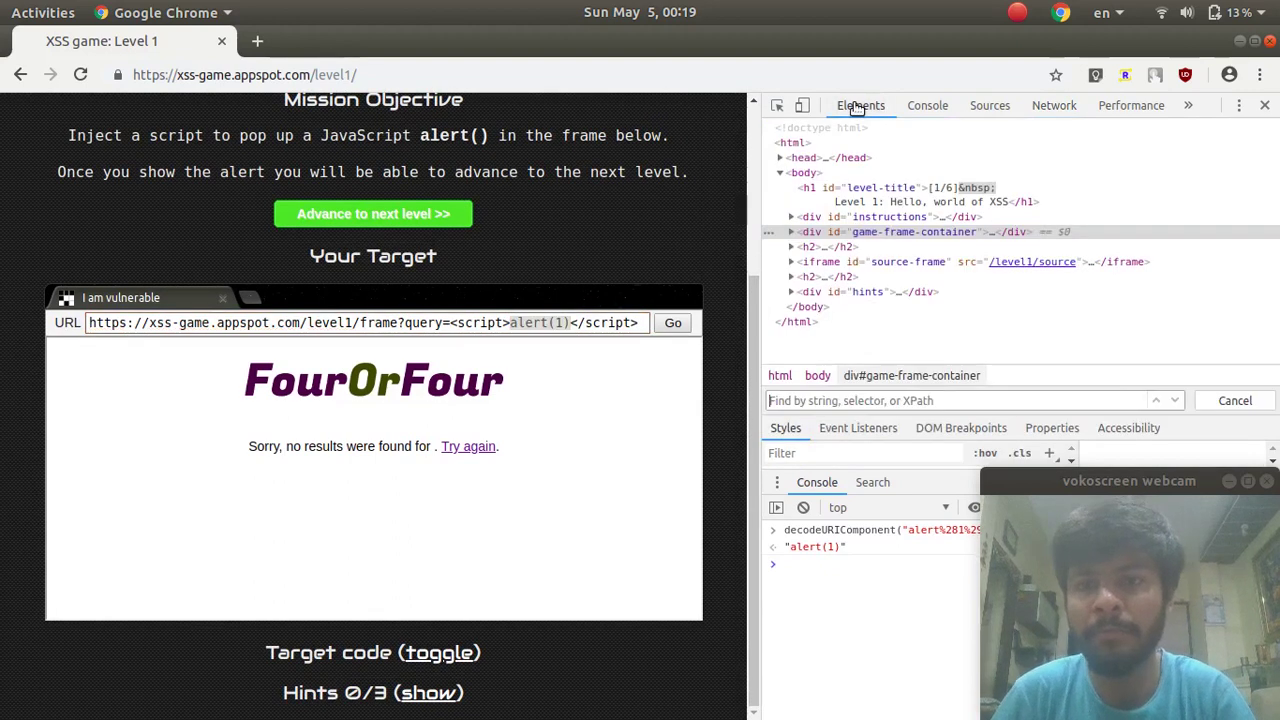
pyautogui.write('alert(1)')
pyautogui.scroll(-2, 960, 200)
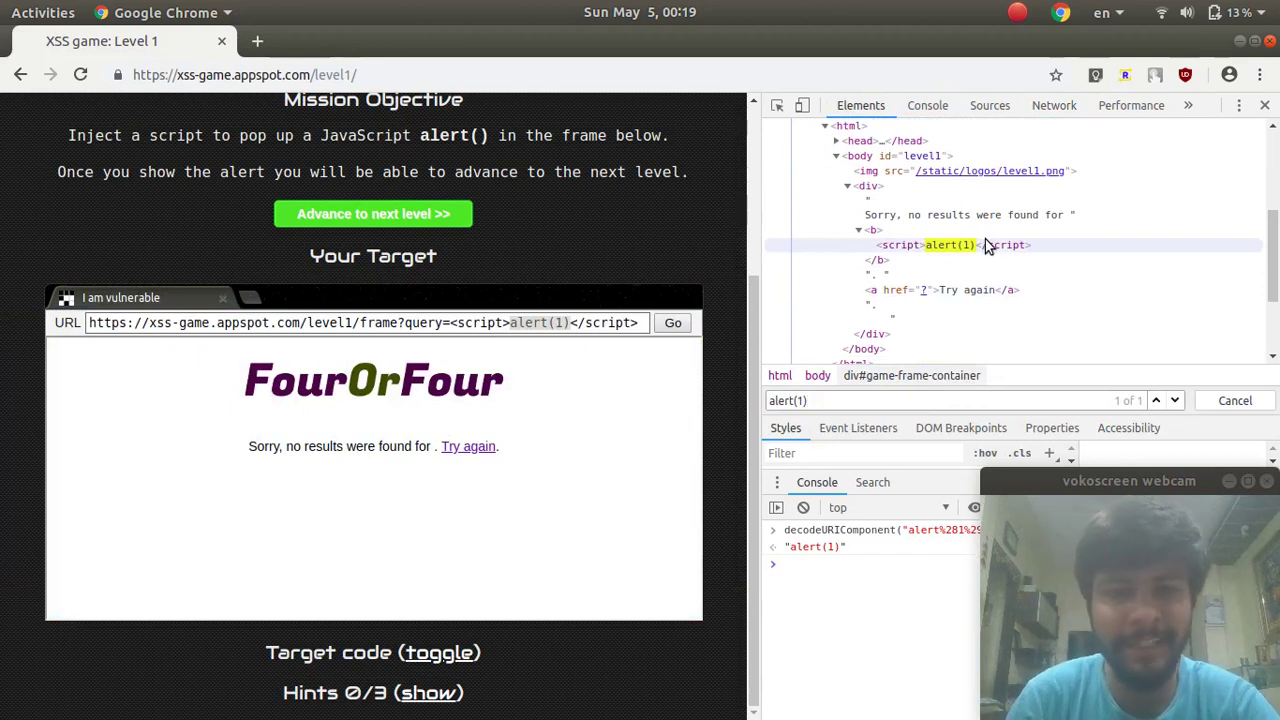
pyautogui.click(985, 244)
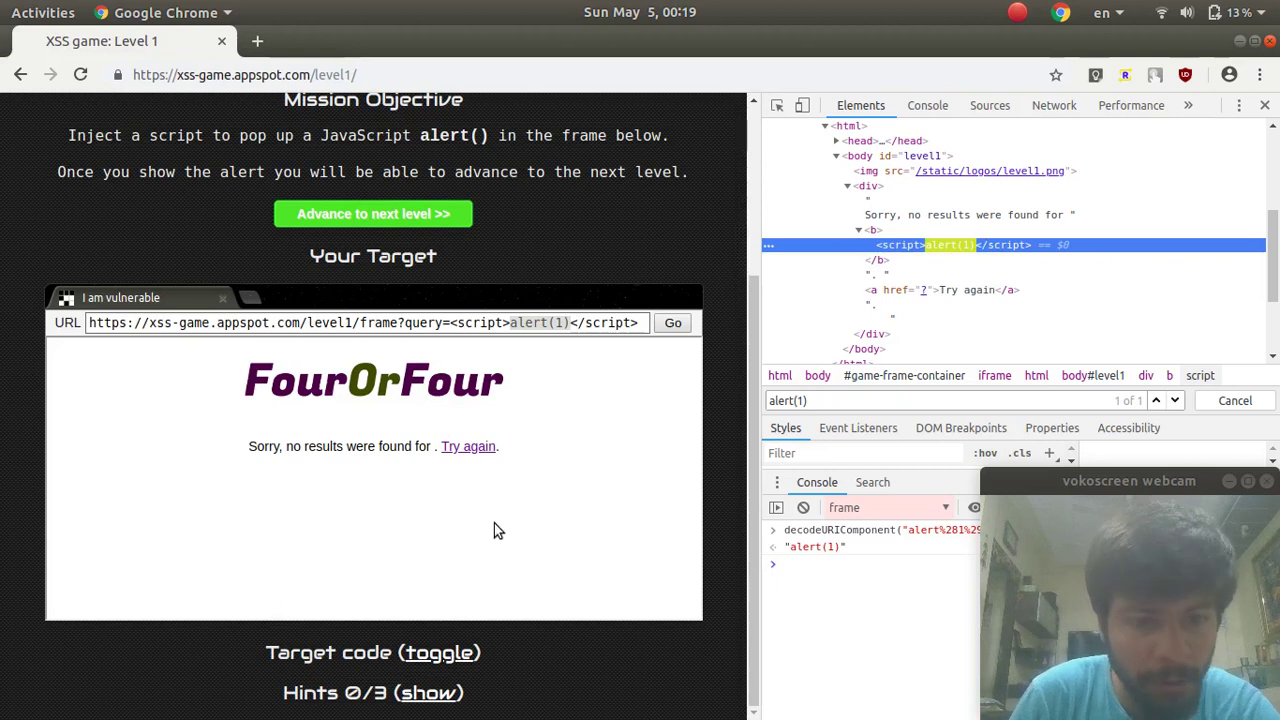
# Step: Scroll the Target code to the get() handler that disables the XSS filter
pyautogui.click(452, 655)
pyautogui.scroll(-3, 455, 665)
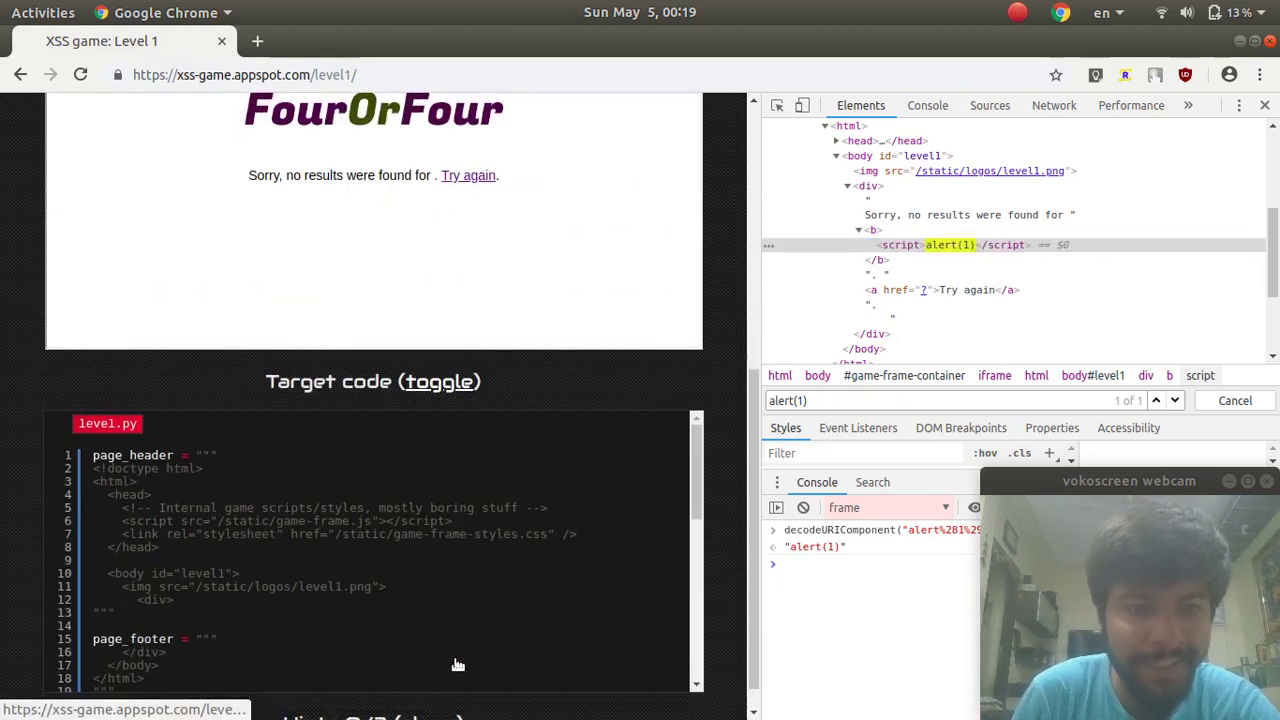
pyautogui.scroll(-1, 454, 660)
pyautogui.scroll(-1, 454, 660)
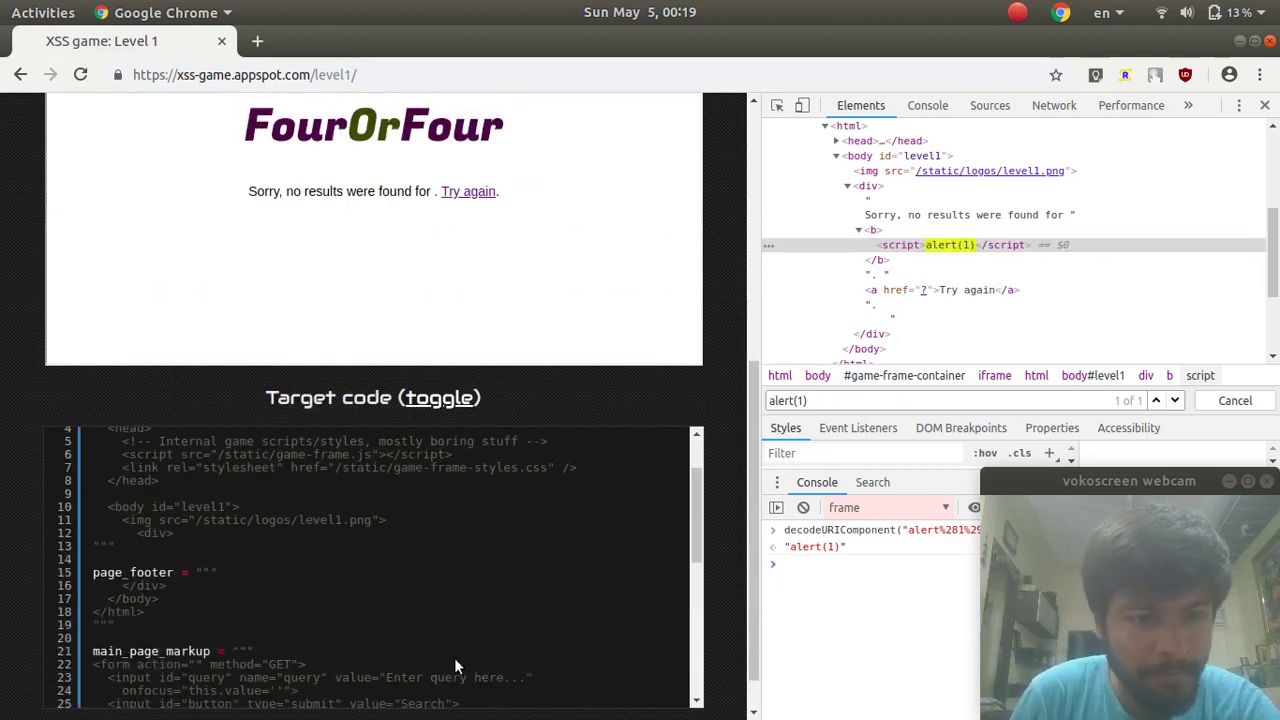
pyautogui.scroll(-2, 454, 658)
pyautogui.scroll(-1, 454, 658)
pyautogui.scroll(-1, 454, 658)
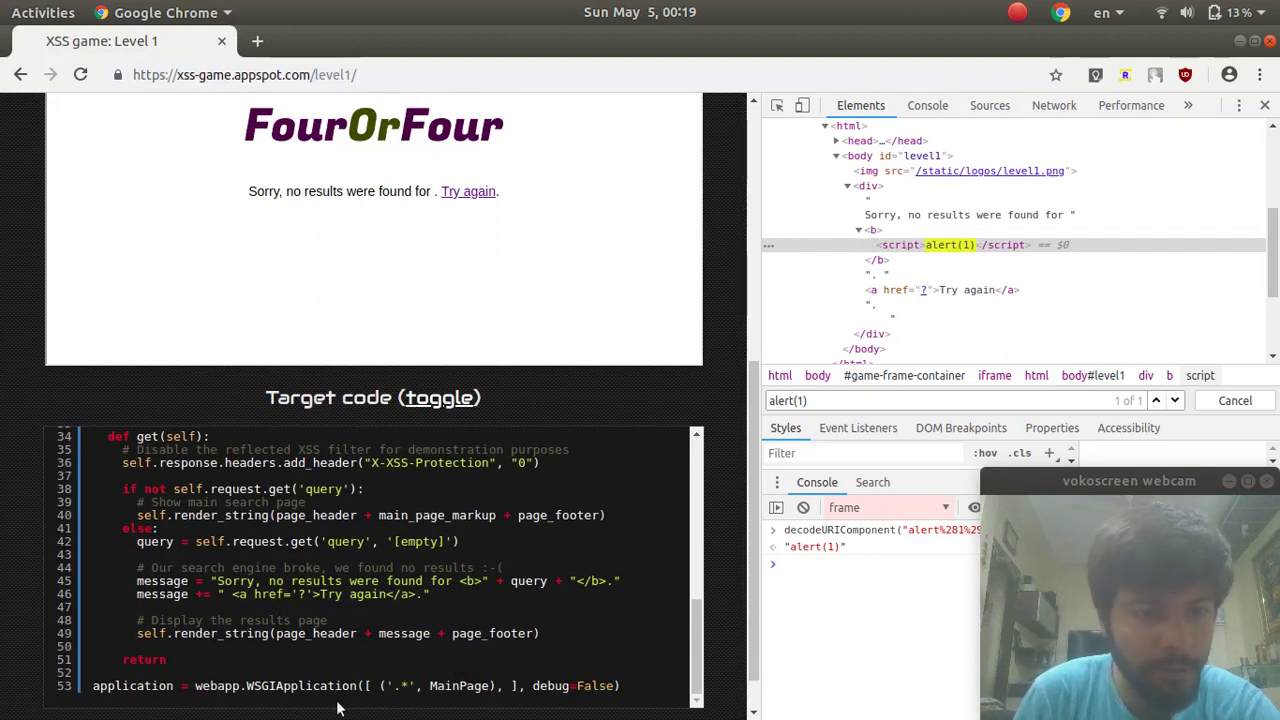
pyautogui.scroll(2, 341, 585)
pyautogui.scroll(-2, 341, 585)
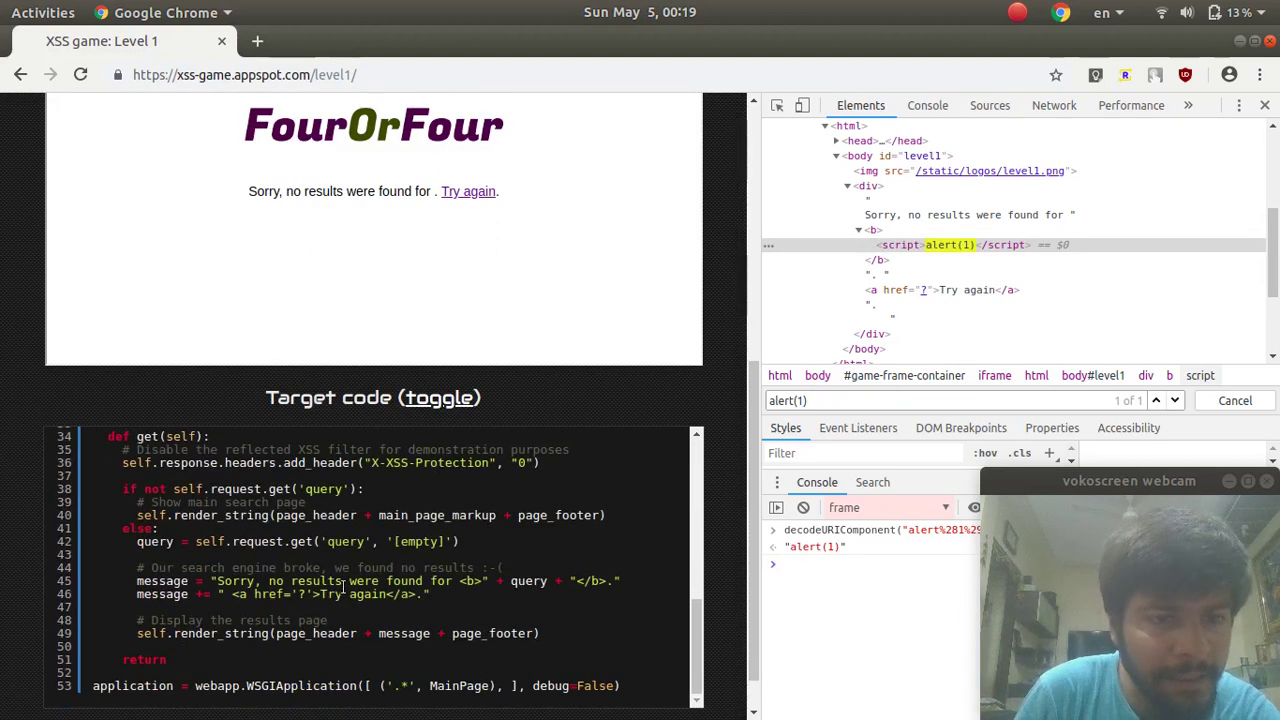
pyautogui.tripleClick(281, 690)
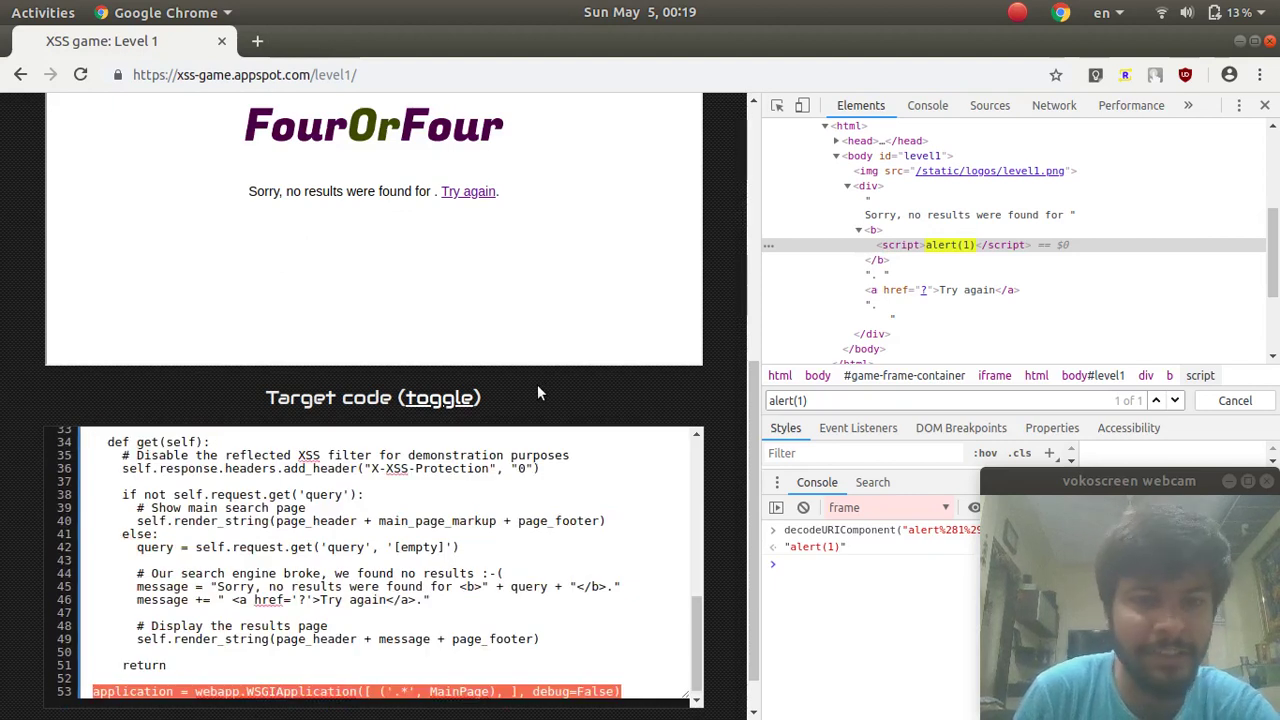
pyautogui.click(455, 547)
pyautogui.scroll(1, 455, 547)
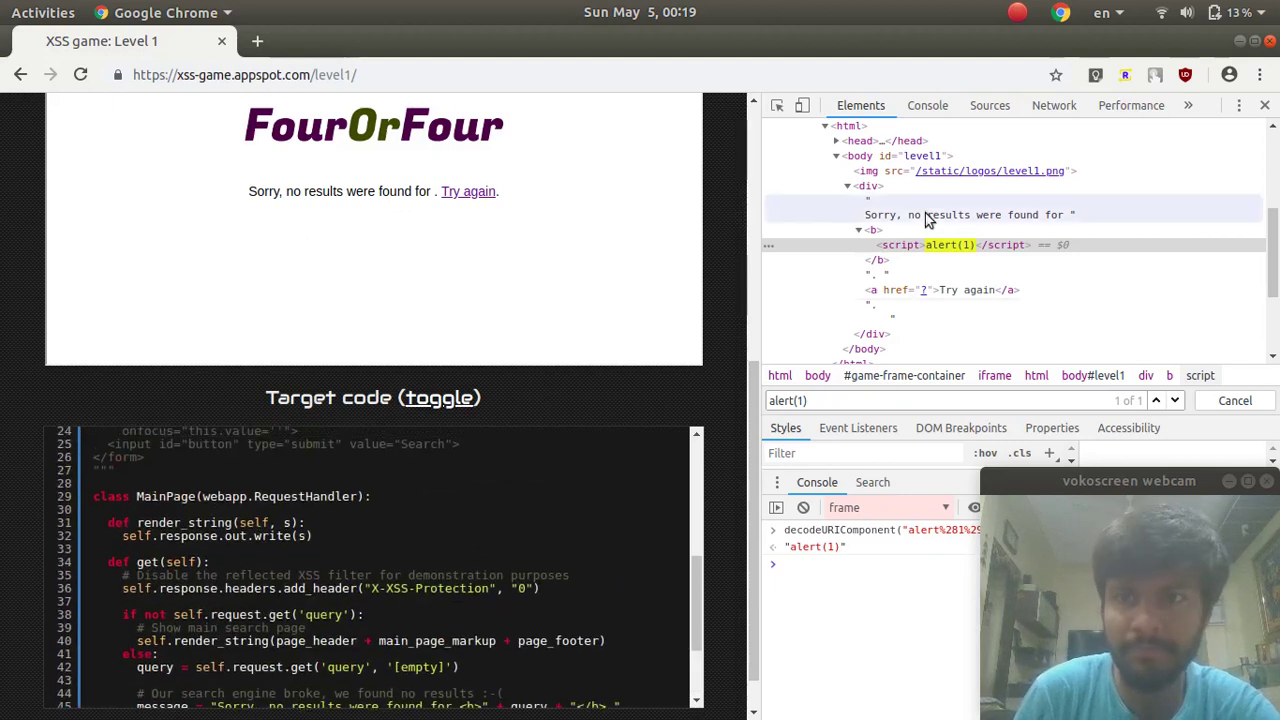
# Step: Show the Network request log and scroll it back to the top
pyautogui.click(1066, 116)
pyautogui.scroll(2, 398, 542)
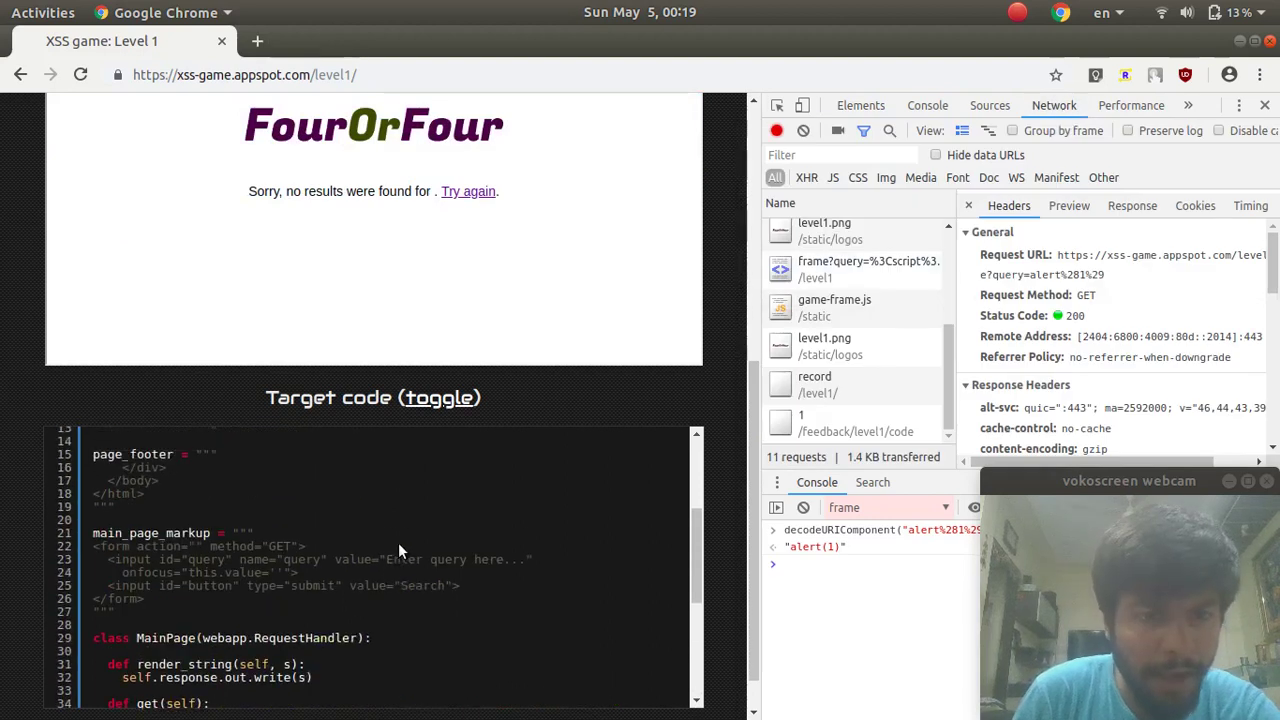
pyautogui.scroll(-1, 398, 542)
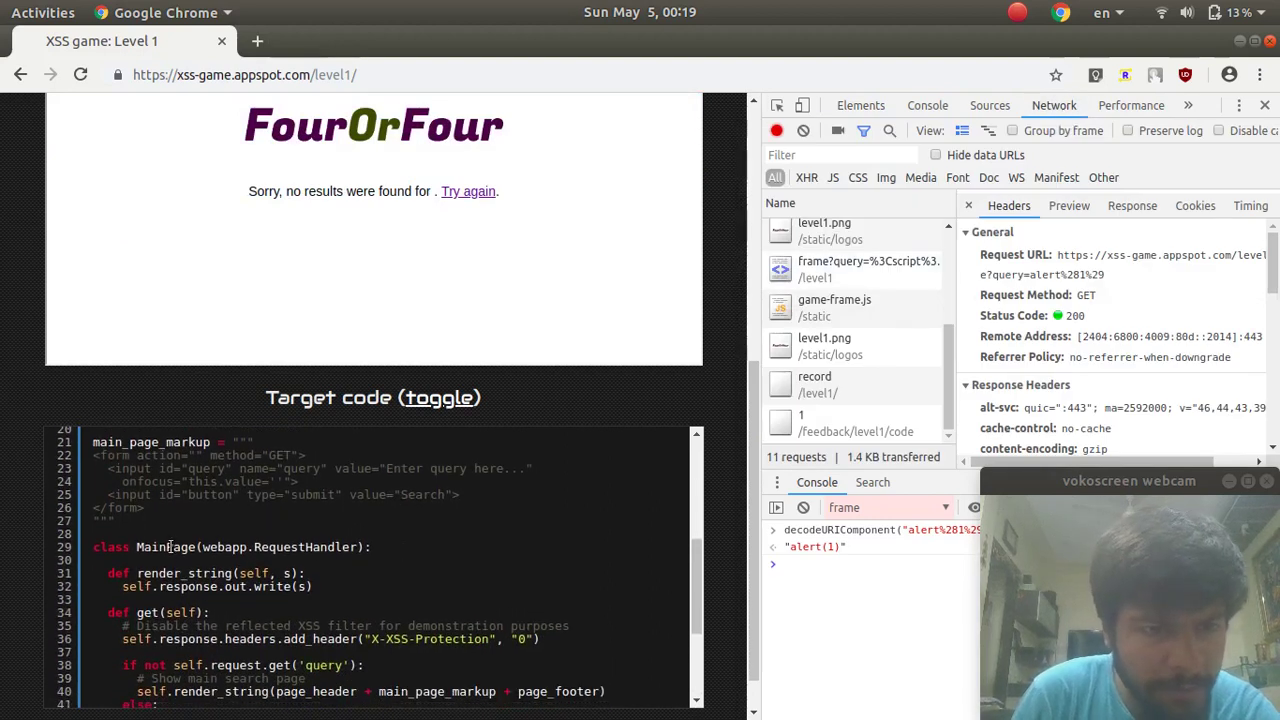
pyautogui.scroll(-2, 170, 543)
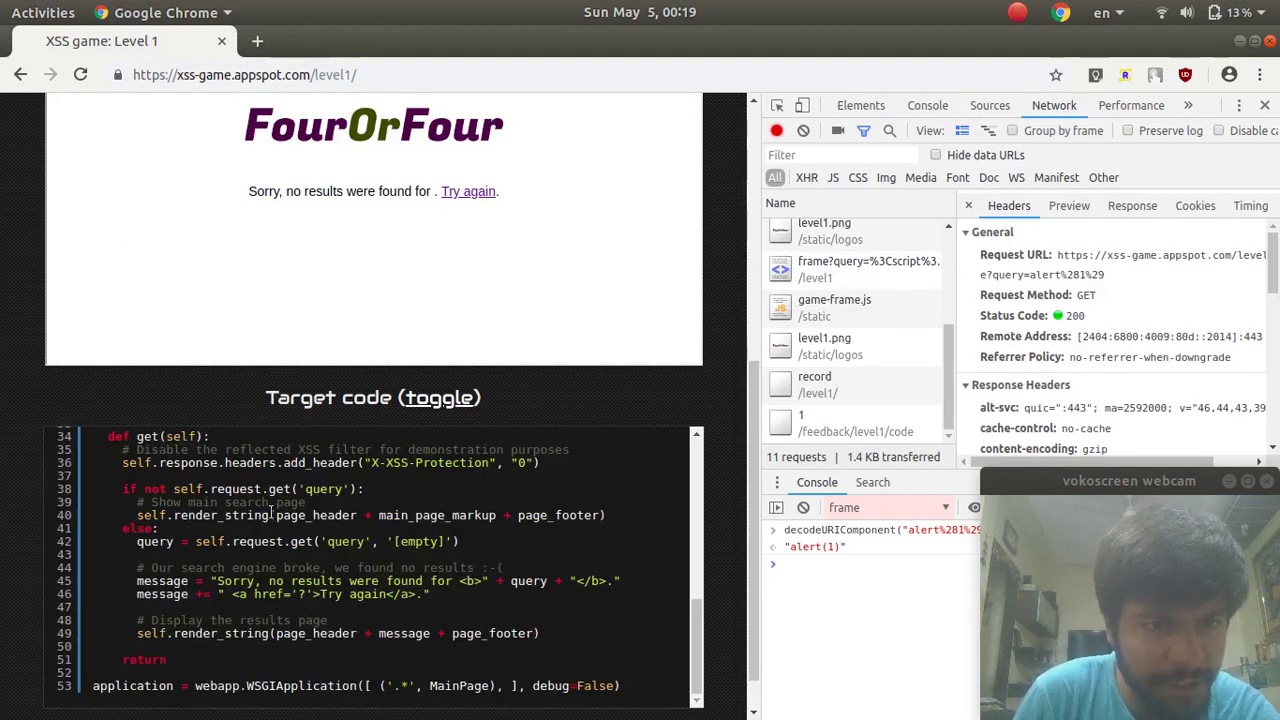
pyautogui.scroll(1, 271, 512)
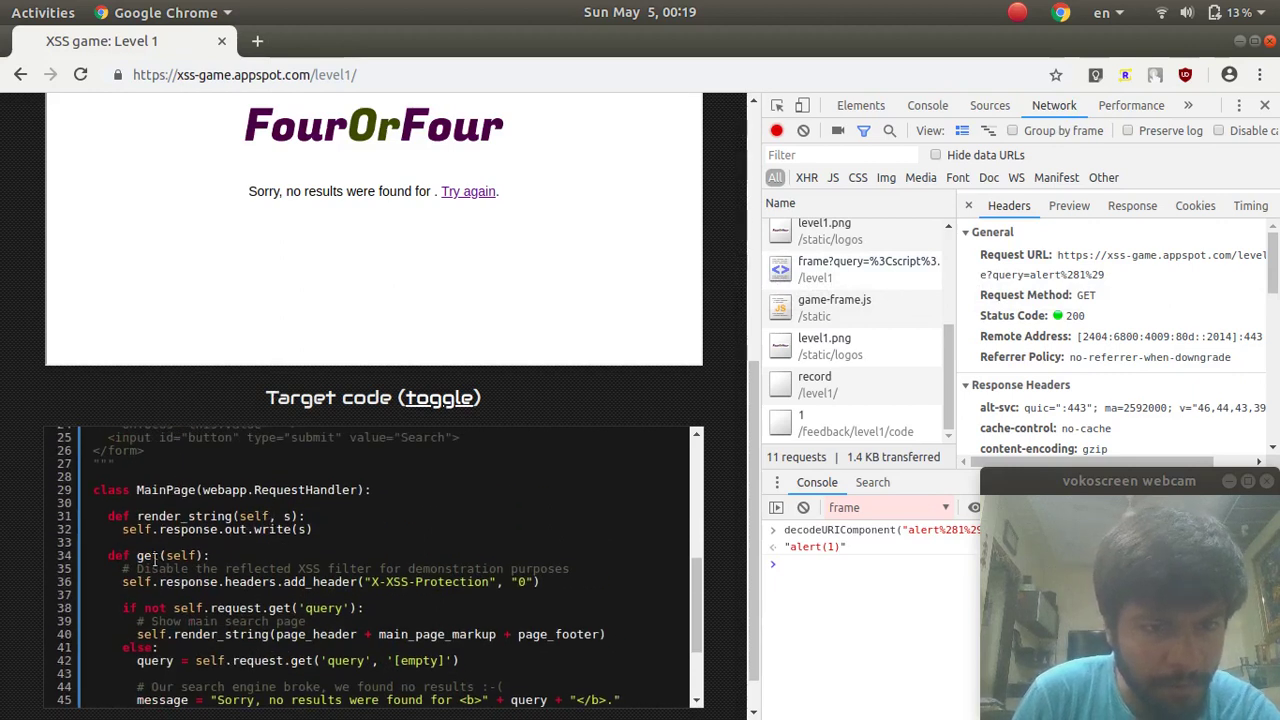
pyautogui.scroll(-2, 199, 556)
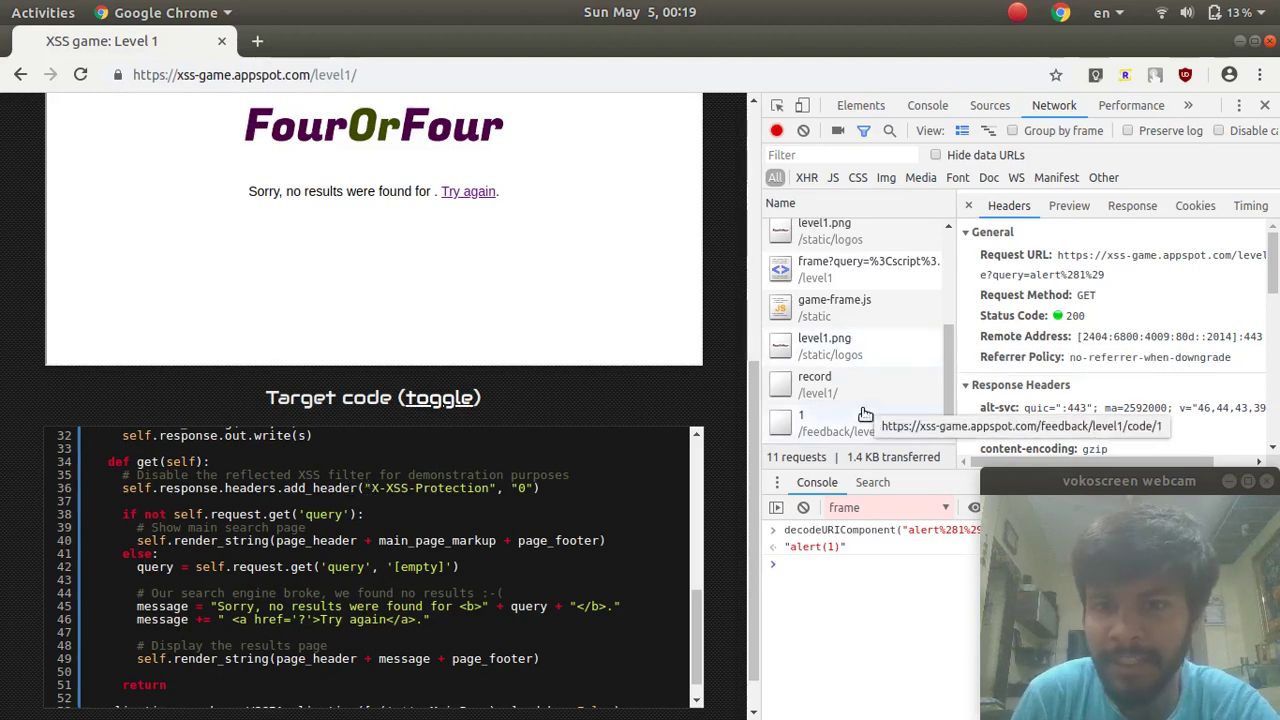
pyautogui.scroll(2, 860, 340)
pyautogui.scroll(2, 866, 306)
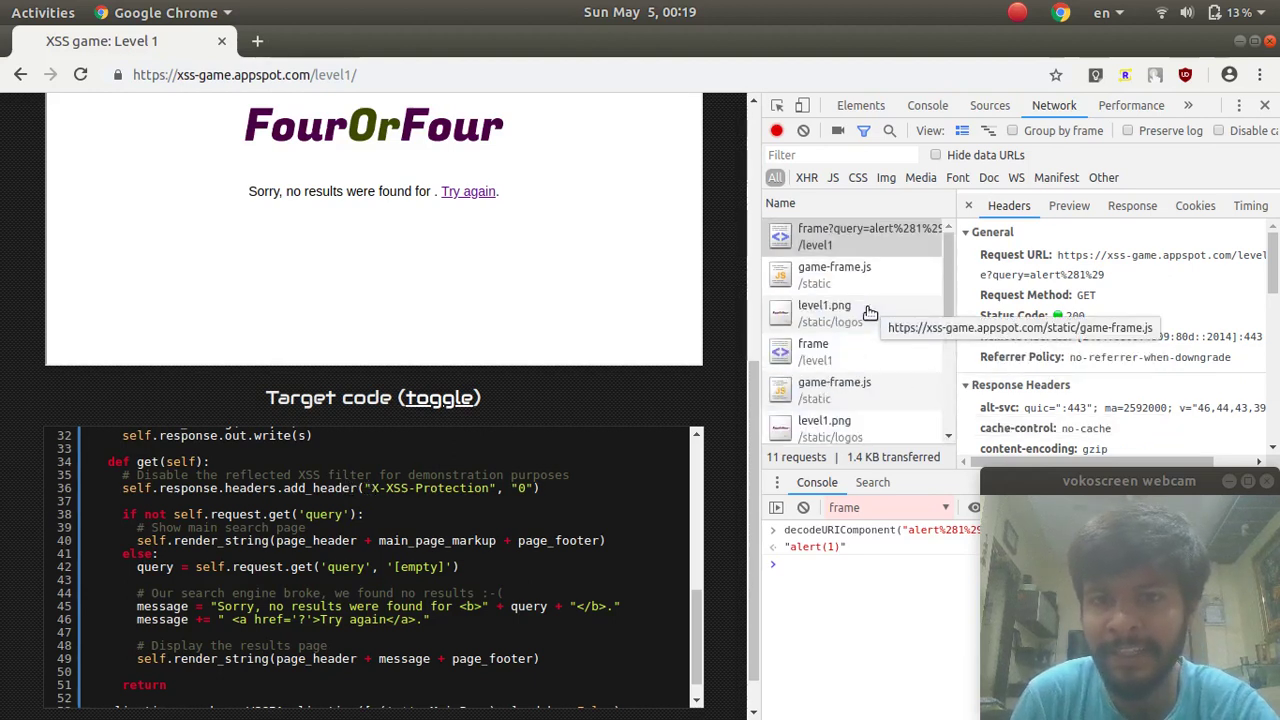
# Step: Inspect the frame?query request's headers and highlight the x-xss-protection: 0 response header
pyautogui.click(874, 236)
pyautogui.scroll(-5, 1040, 335)
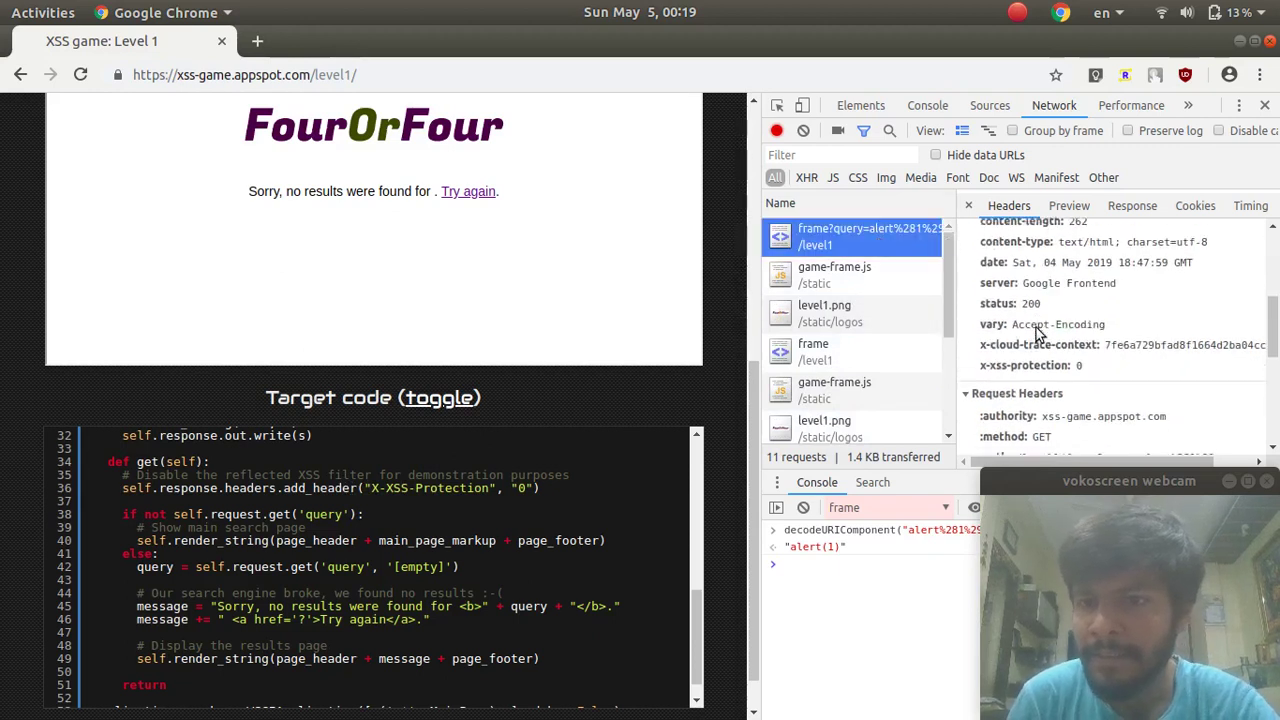
pyautogui.moveTo(1094, 377); pyautogui.dragTo(972, 377)
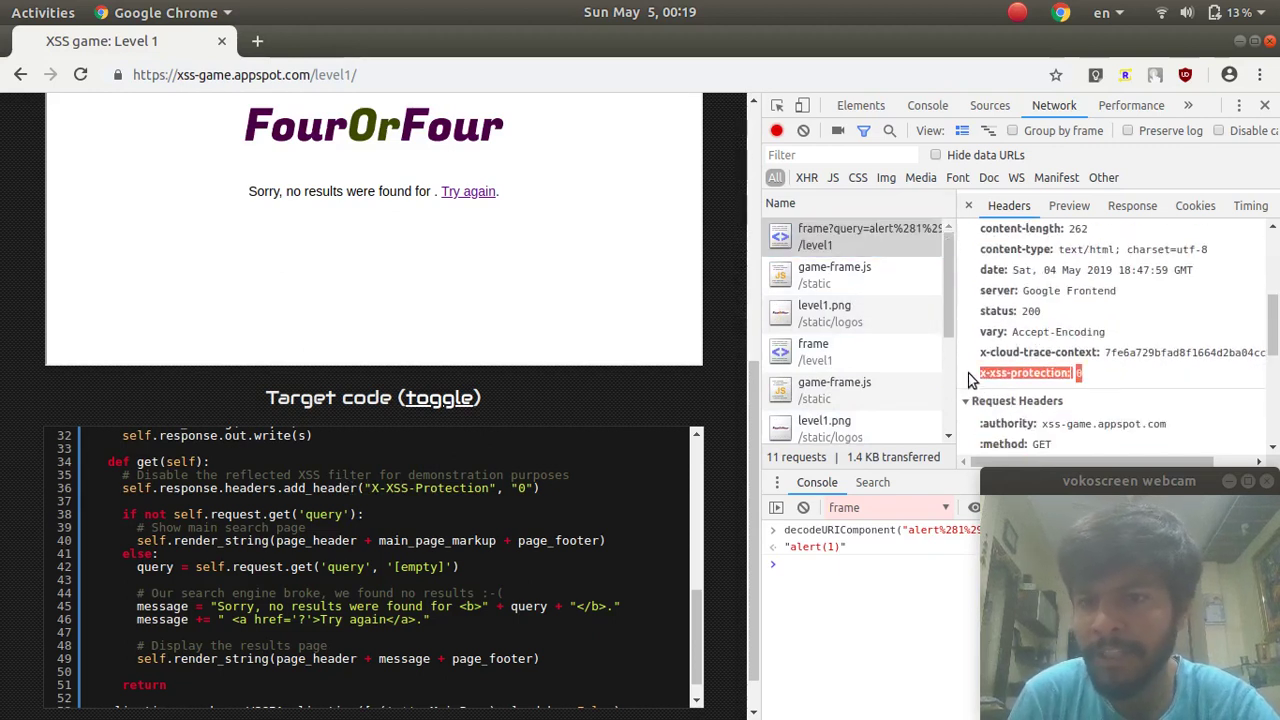
pyautogui.scroll(1, 1075, 343)
pyautogui.scroll(1, 1070, 344)
pyautogui.scroll(2, 1065, 345)
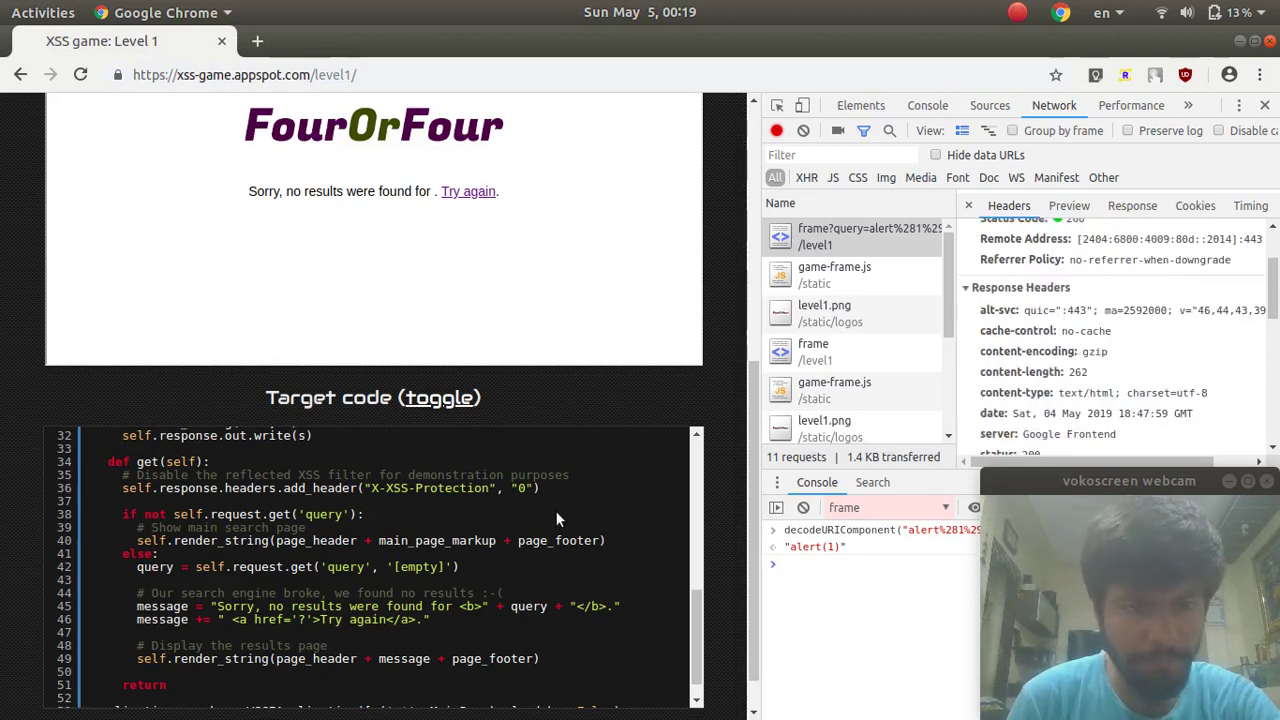
pyautogui.scroll(-1, 557, 516)
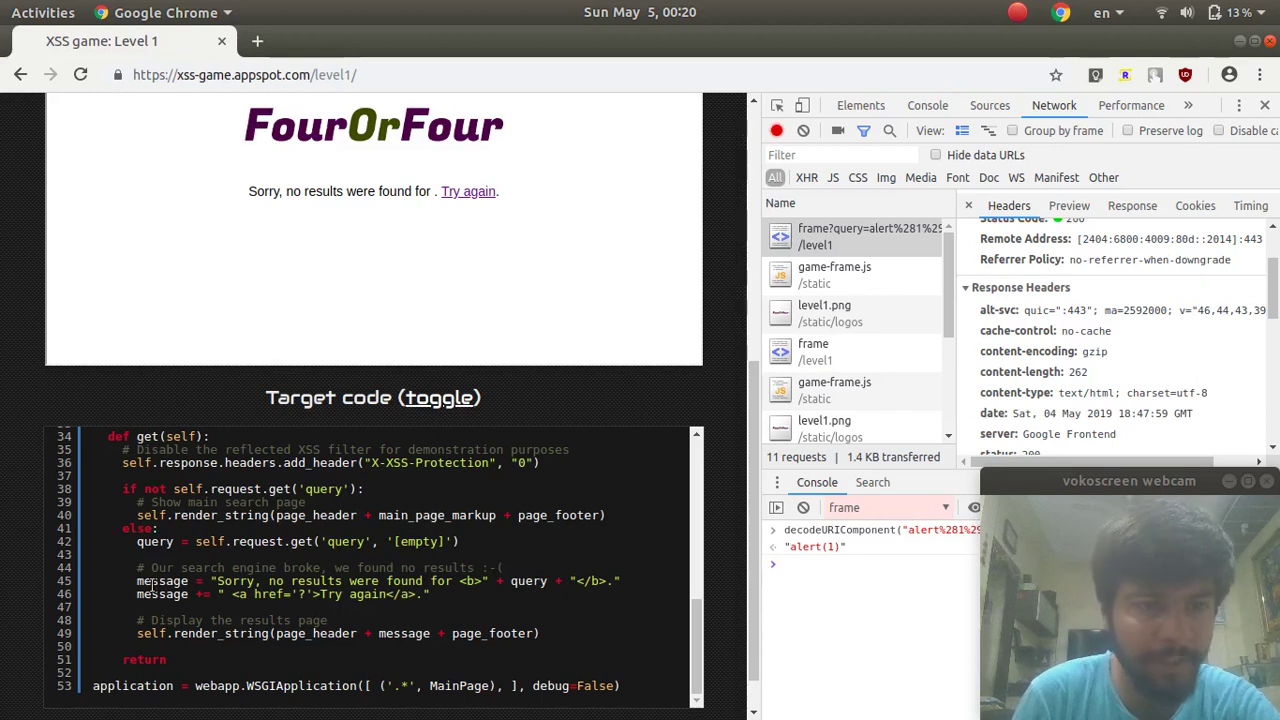
pyautogui.scroll(-1, 278, 616)
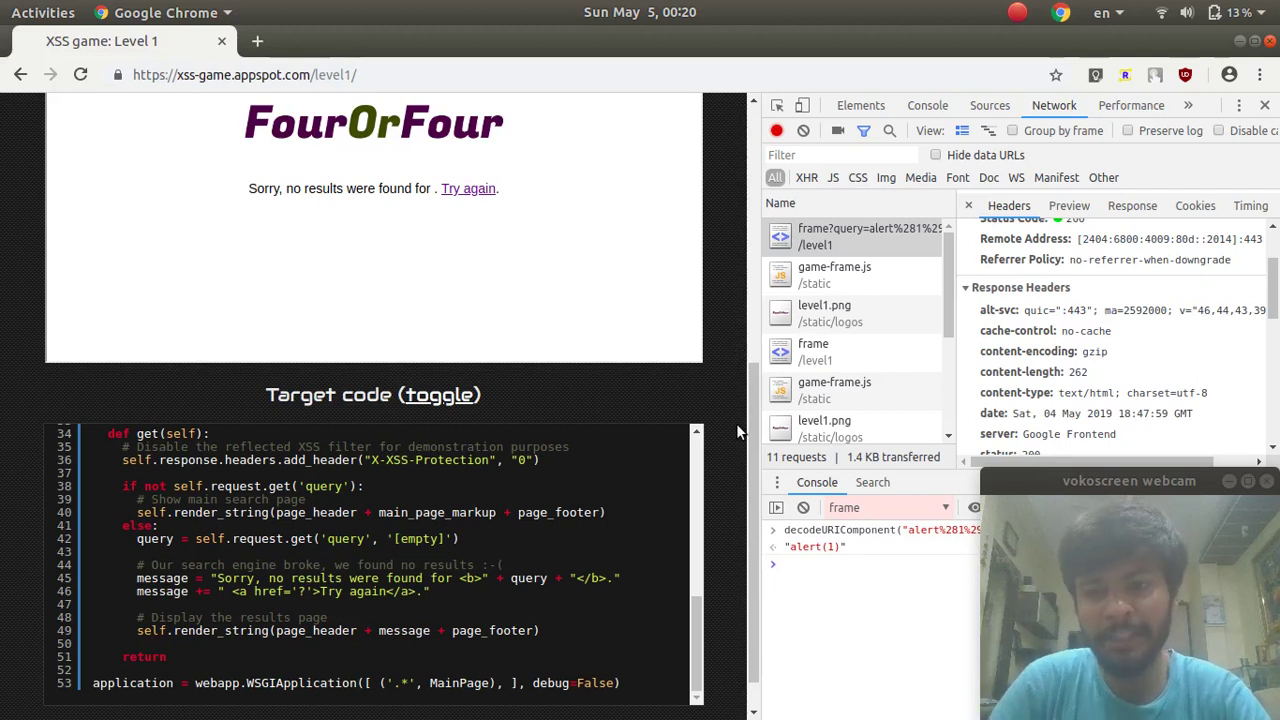
# Step: Scroll up to the Level 1 mission text and review the paragraph about the vulnerable window
pyautogui.scroll(5, 736, 423)
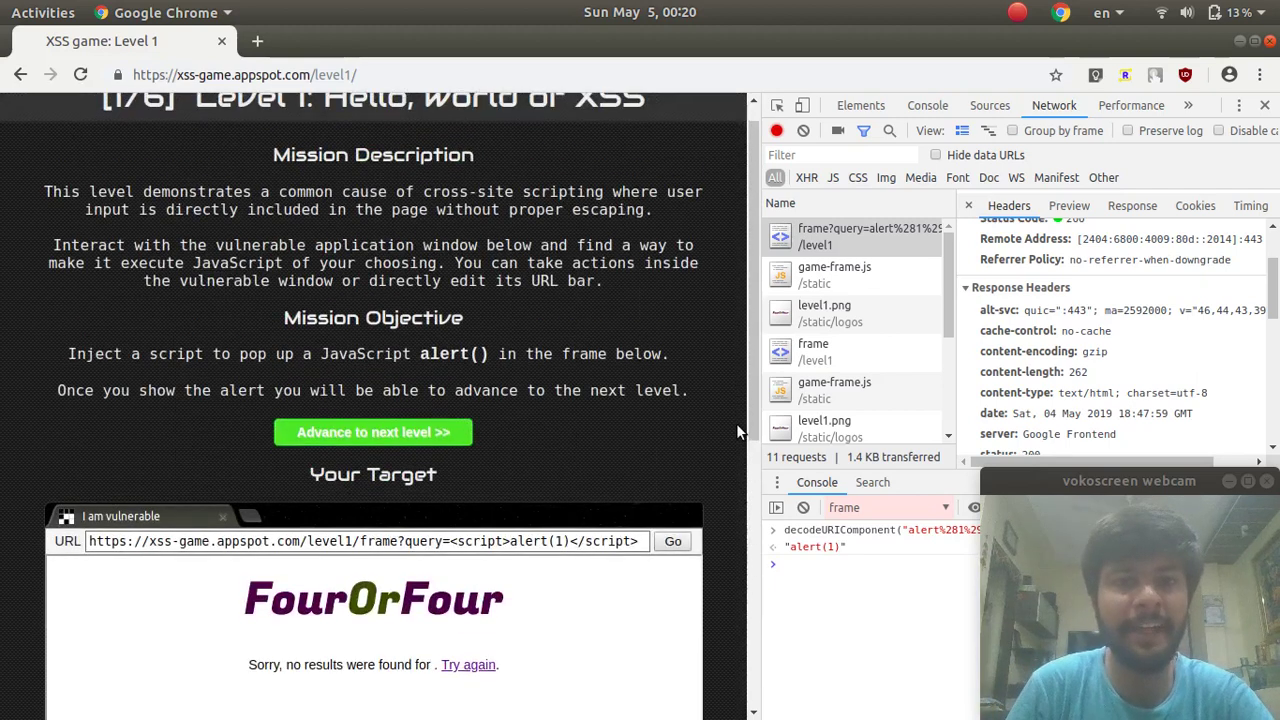
pyautogui.scroll(1, 675, 390)
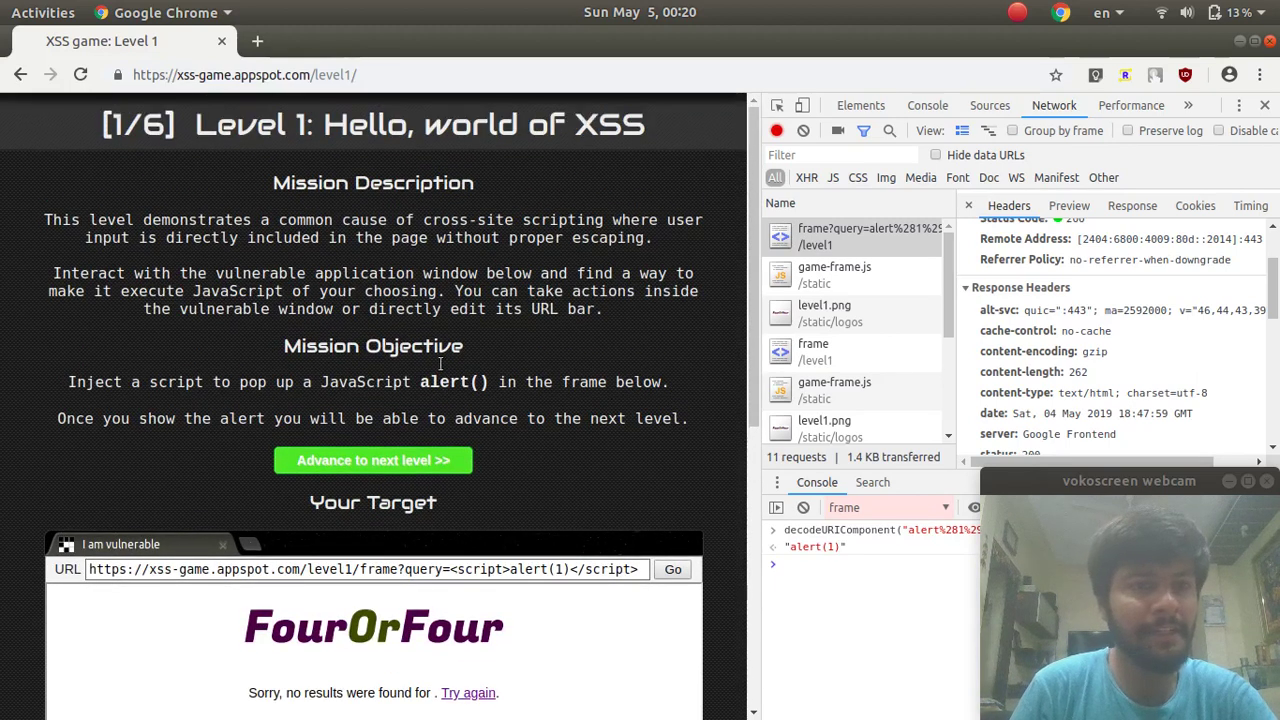
pyautogui.tripleClick(305, 290)
pyautogui.click(558, 364)
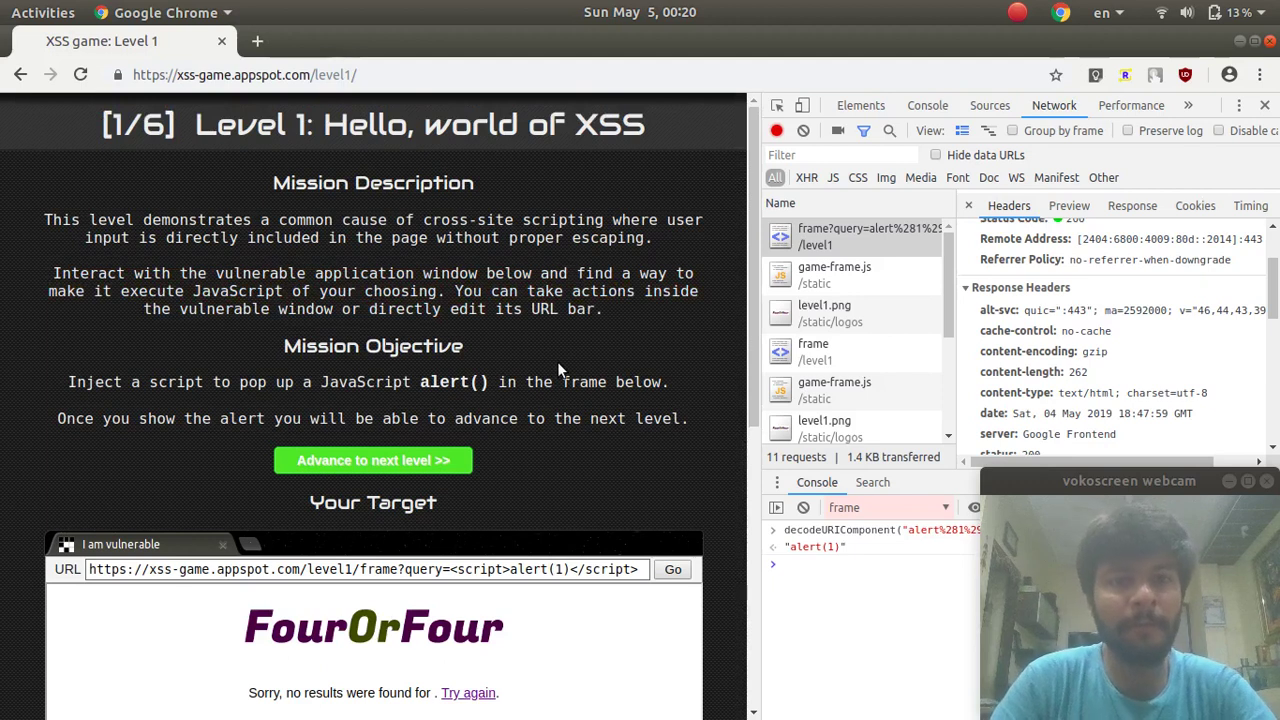
pyautogui.scroll(-4, 558, 367)
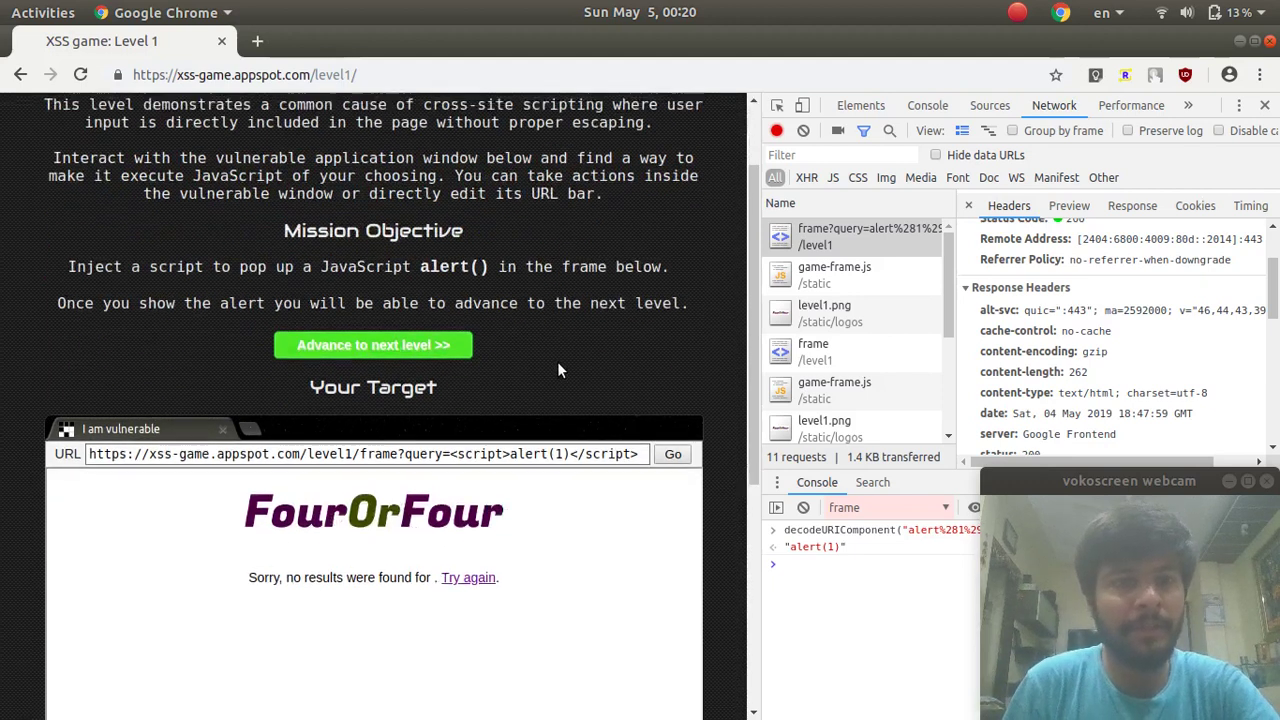
pyautogui.scroll(4, 558, 367)
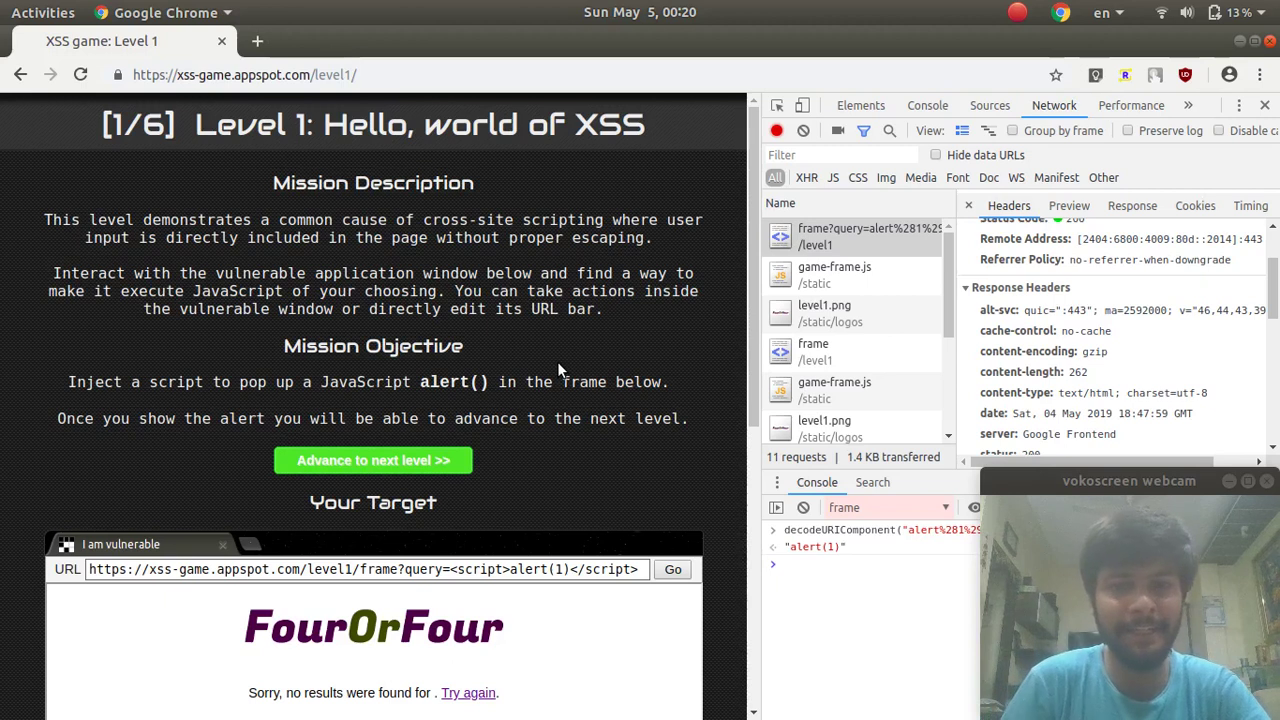
pyautogui.scroll(-4, 557, 361)
pyautogui.scroll(-2, 700, 458)
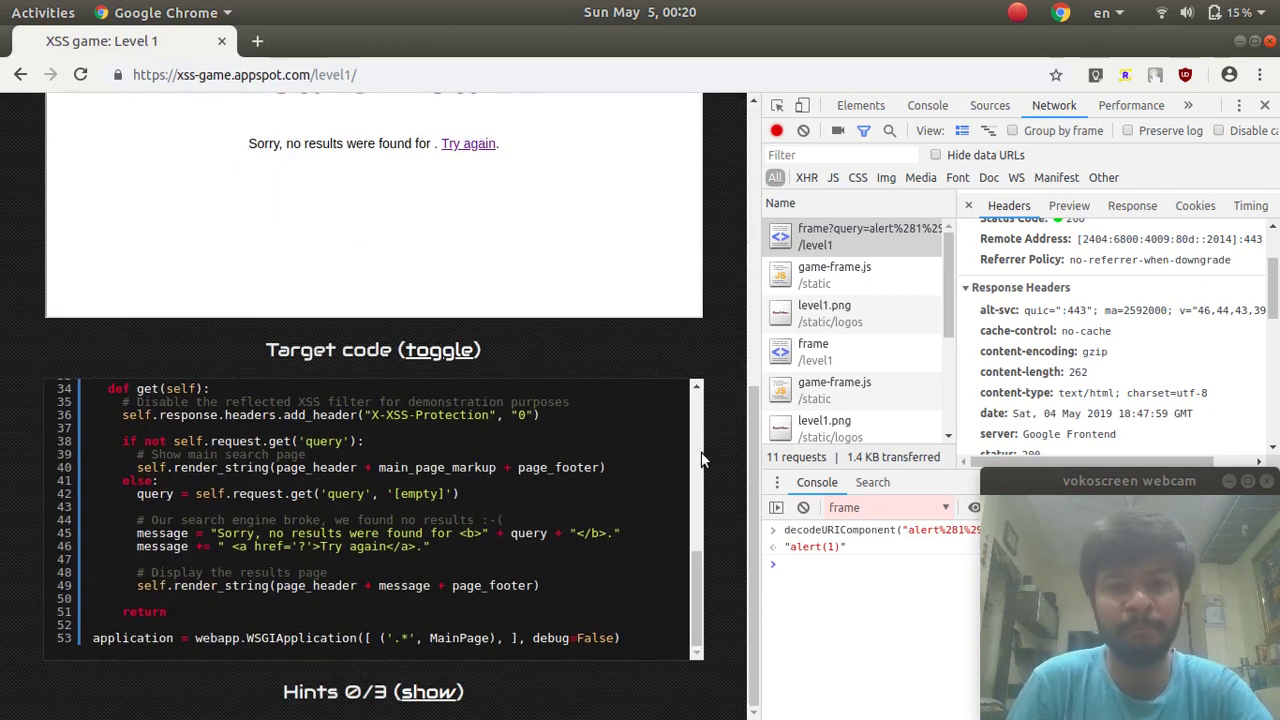
pyautogui.scroll(5, 712, 476)
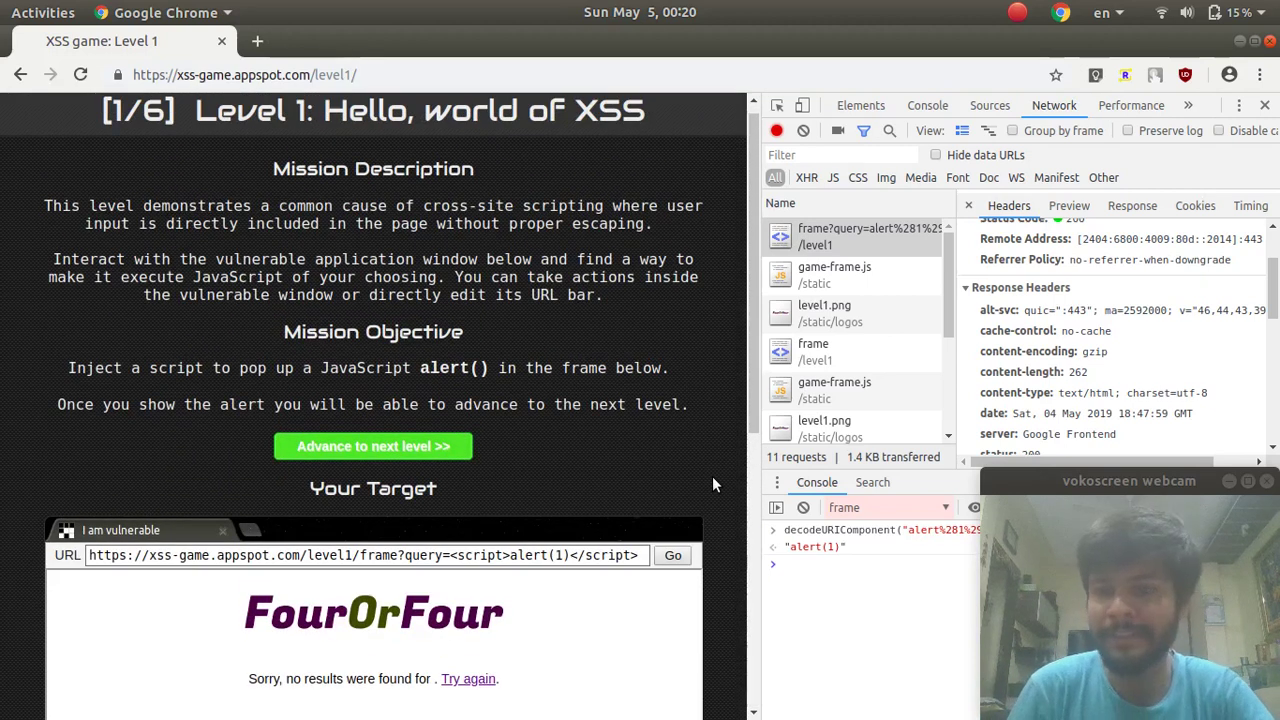